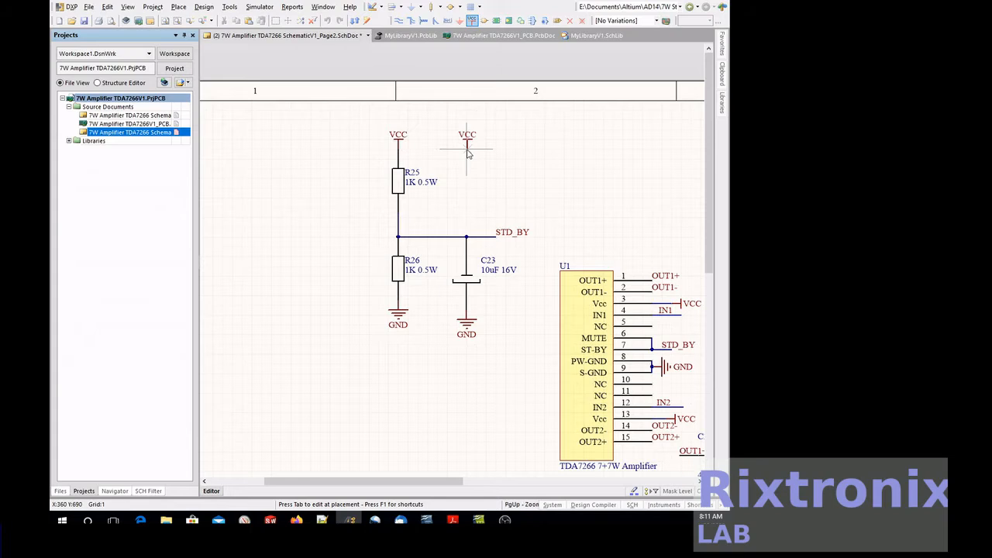
Step: Import the changes from the 7W Amplifier TDA7266V1 project into the PCB layout and execute the engineering change order
key(Escape)
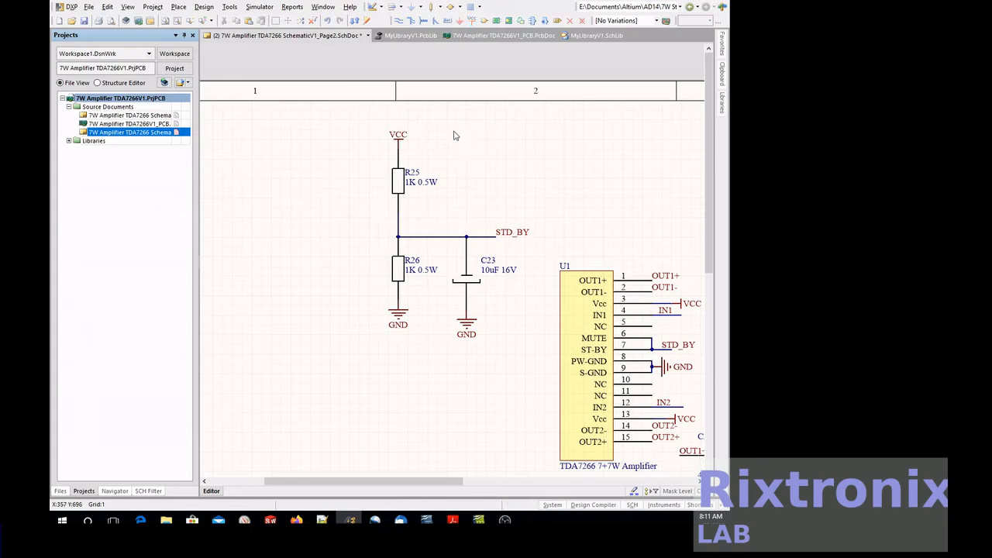
click(484, 35)
click(230, 7)
mouse_move(204, 7)
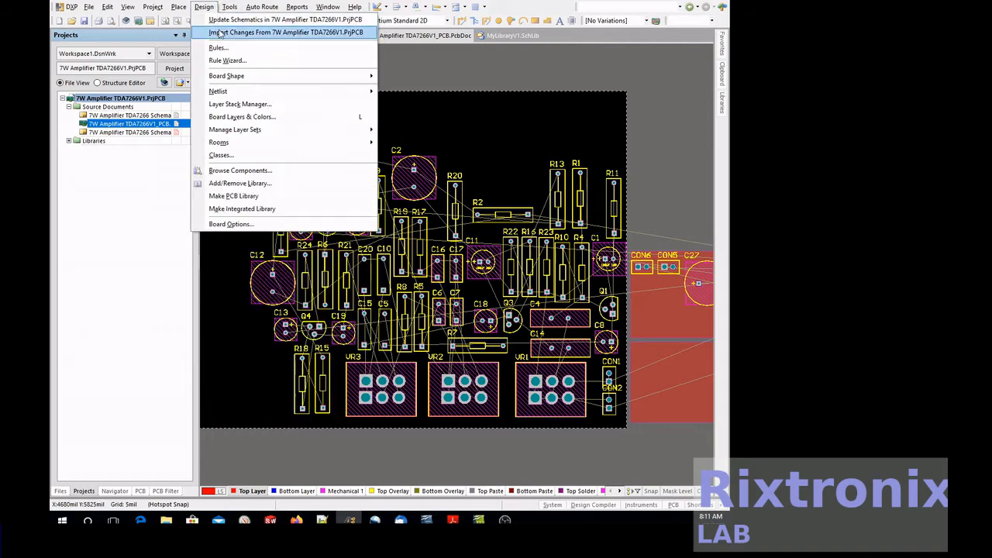
click(264, 32)
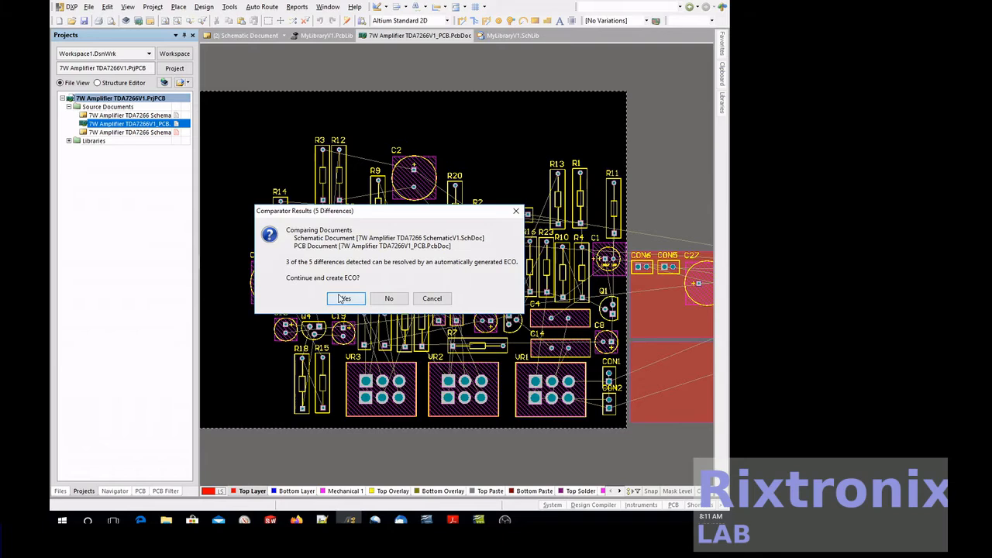
click(342, 299)
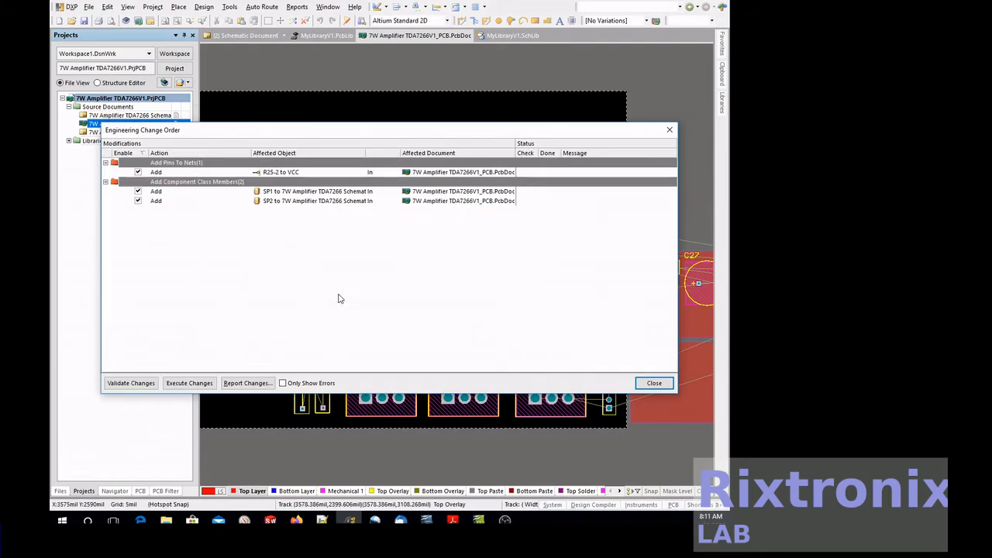
click(184, 384)
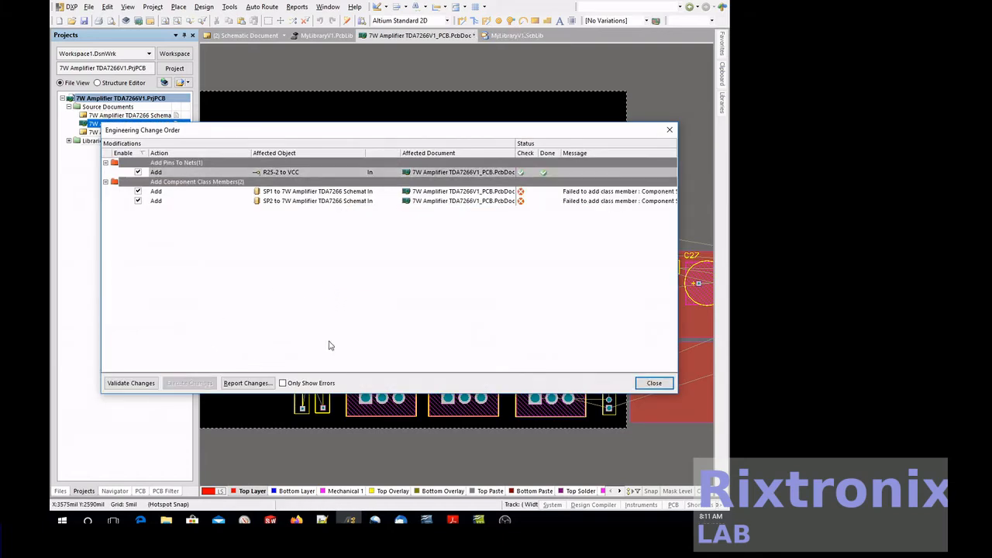
click(641, 383)
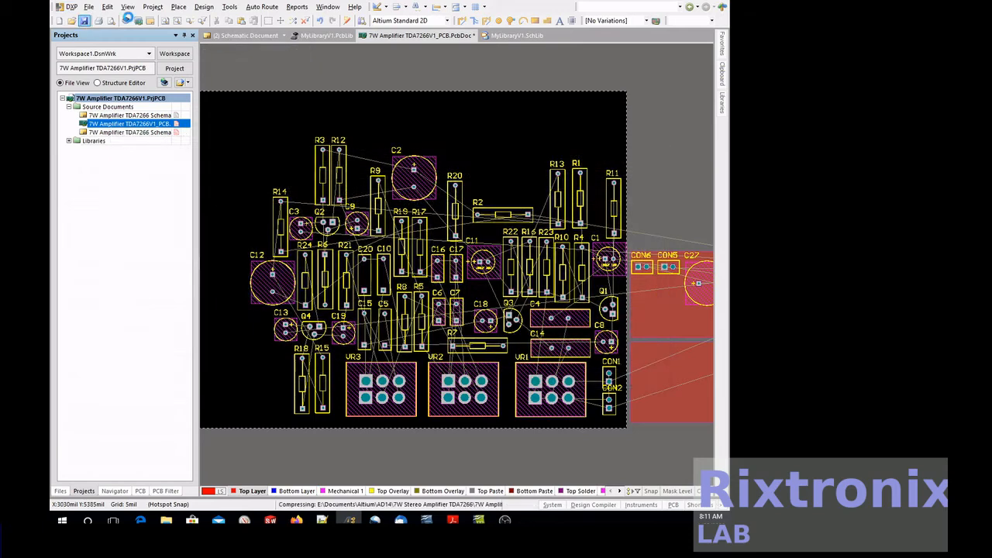
Step: Save the schematic page 2 document and return to the PCB layout
mouse_move(248, 38)
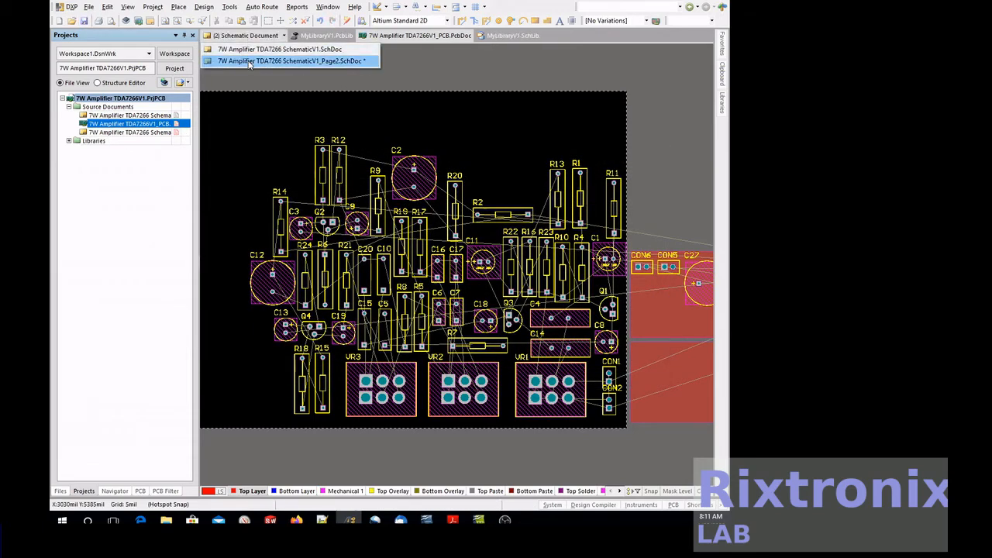
click(256, 60)
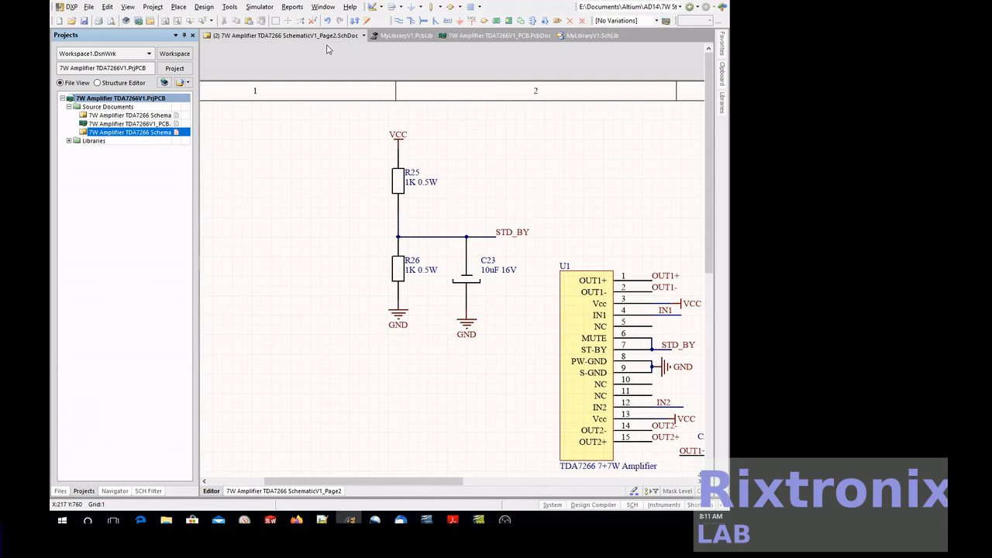
click(496, 36)
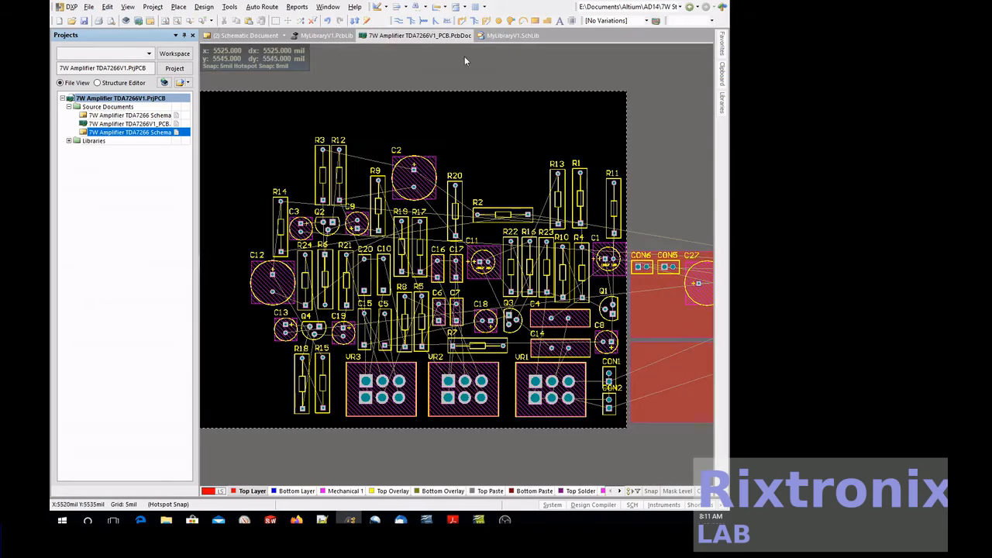
Step: Locate R25 among the unplaced components outside the board and check the R25, R26 and C23 circuit on schematic page 2
ctrl+scroll(423, 120, up, 2)
right_drag(422, 120, 364, 120)
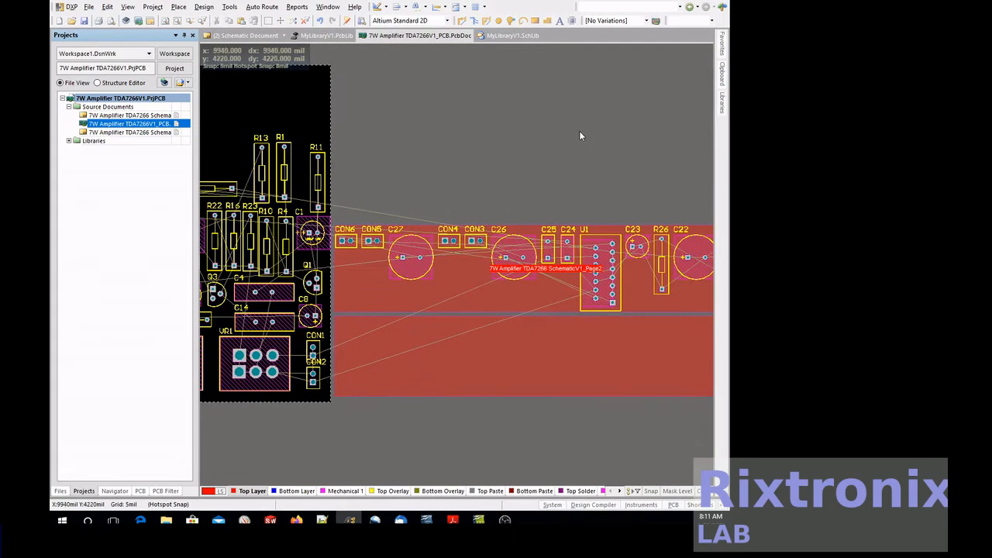
right_drag(580, 136, 411, 131)
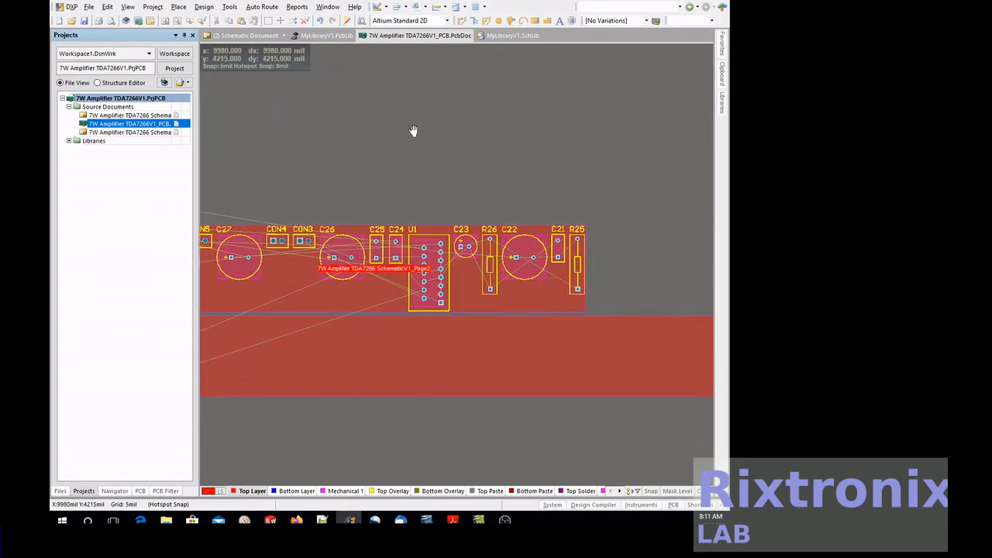
click(578, 241)
mouse_move(578, 241)
mouse_down()
mouse_move(500, 241)
mouse_move(559, 237)
mouse_move(567, 246)
mouse_up()
click(248, 35)
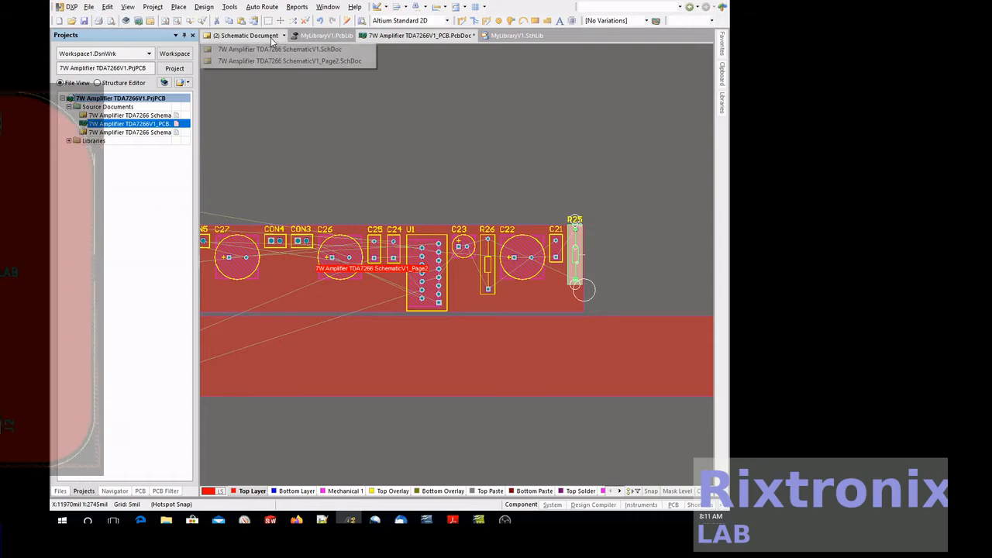
click(272, 61)
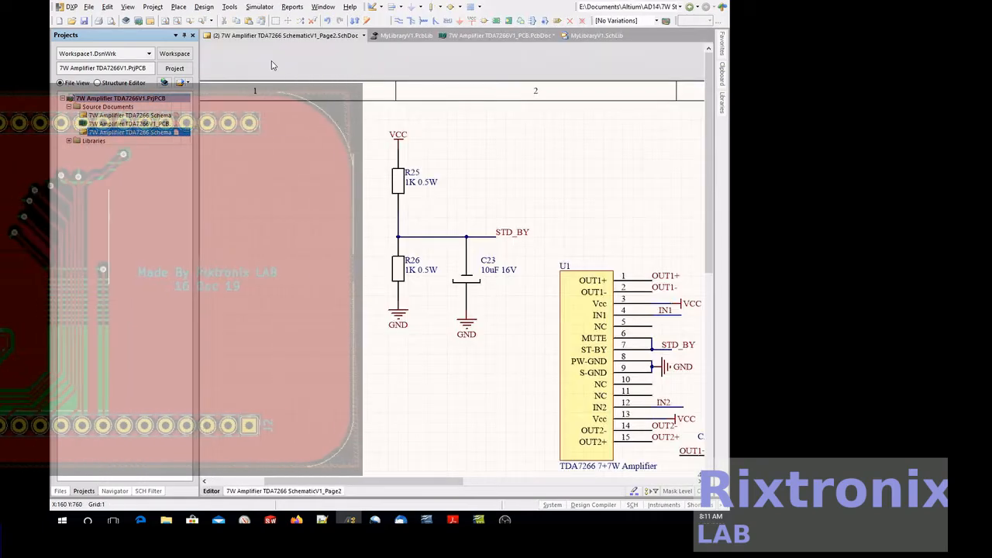
click(543, 36)
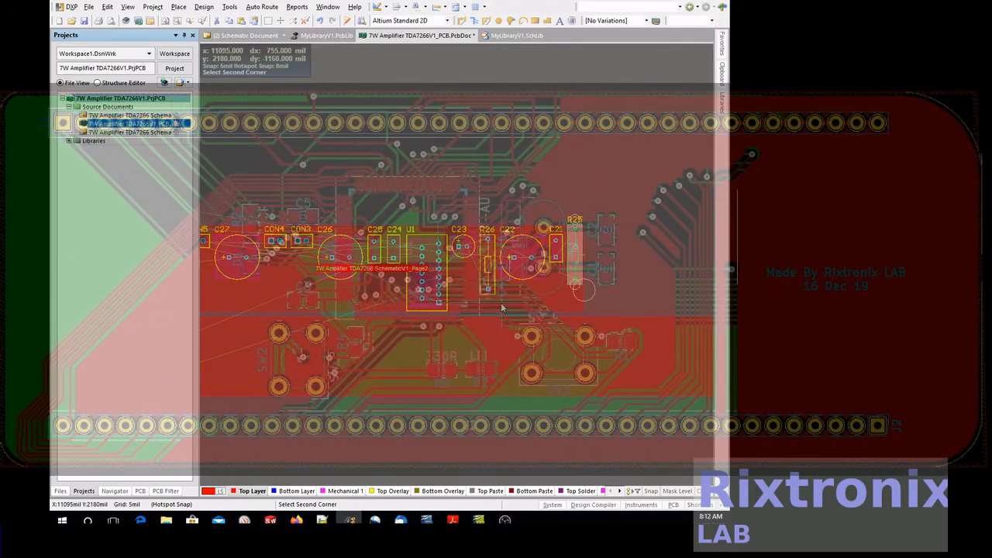
Step: Move C23 and R26 together onto the board's upper-left area, and place R25 just below them, left of C12
drag(462, 248, 285, 258)
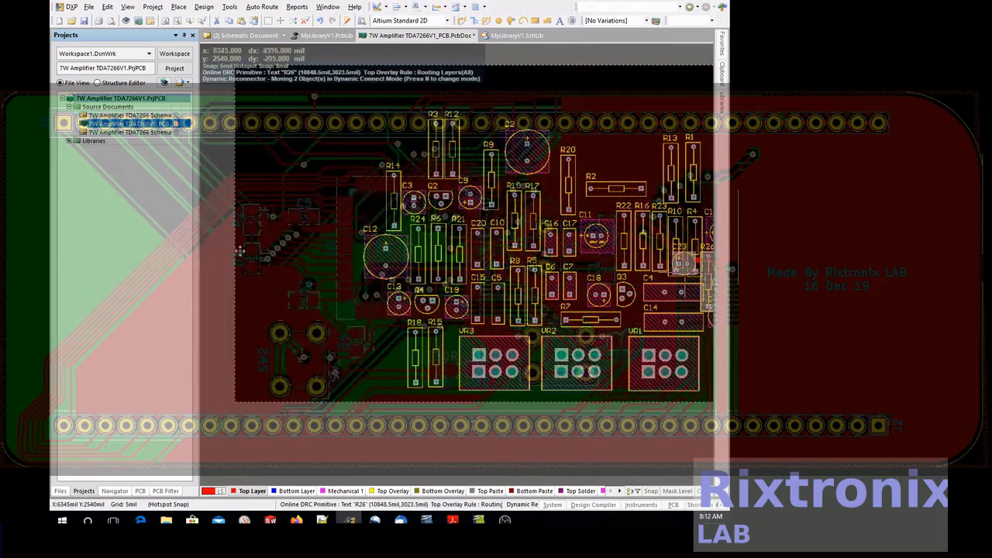
drag(682, 266, 343, 146)
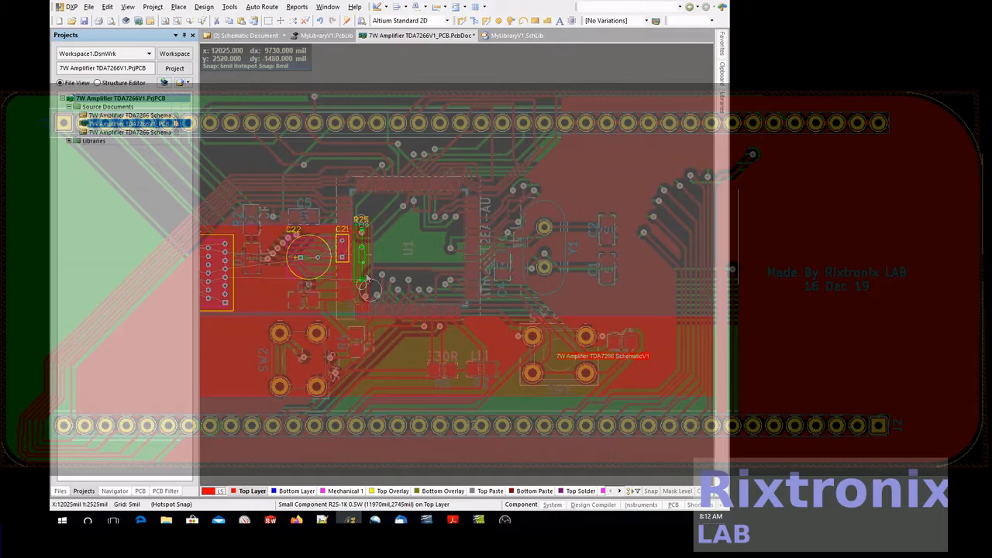
drag(367, 277, 177, 269)
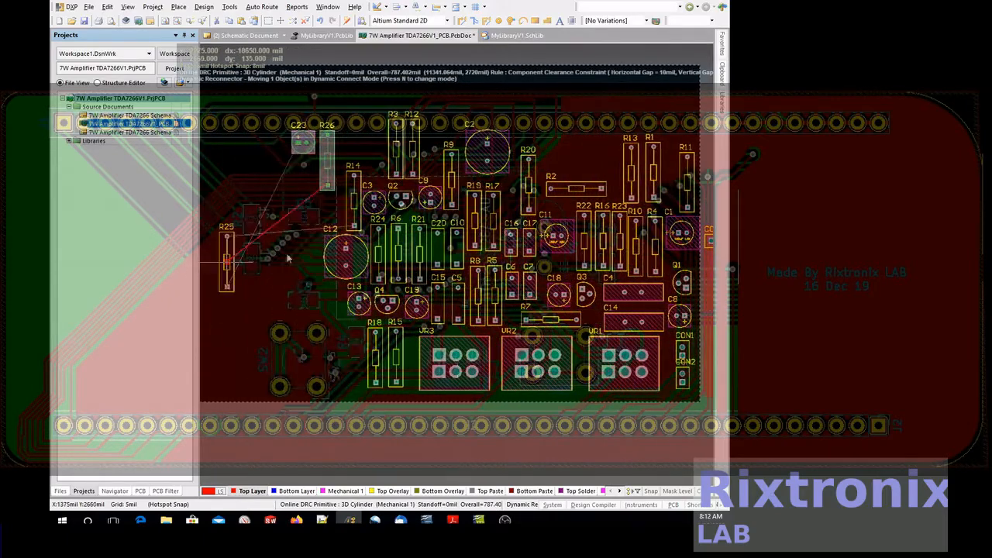
drag(349, 233, 307, 240)
Step: Rearrange the standby parts to follow schematic page 2, with R25 above R26 and C23 beside R26's lower end, and save the PCB
click(270, 37)
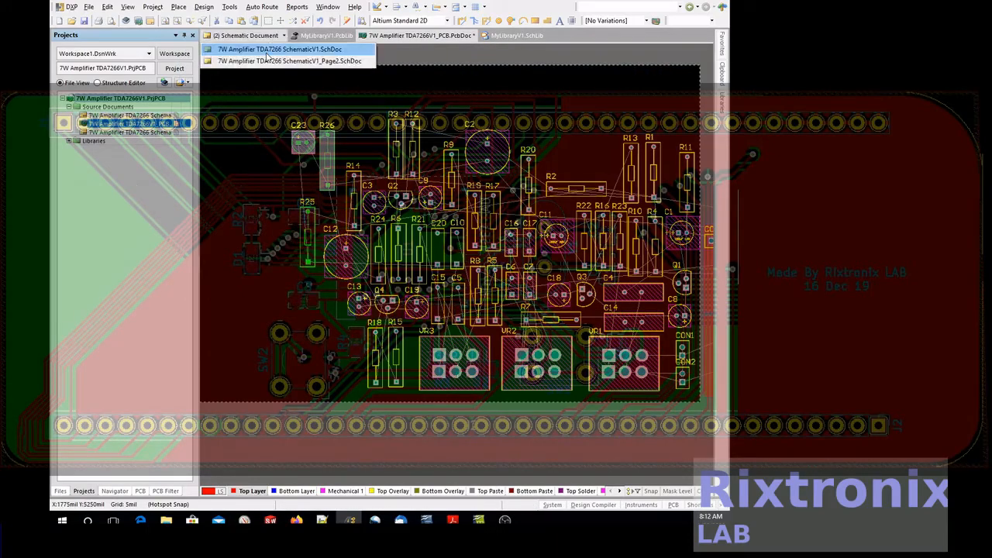
click(267, 62)
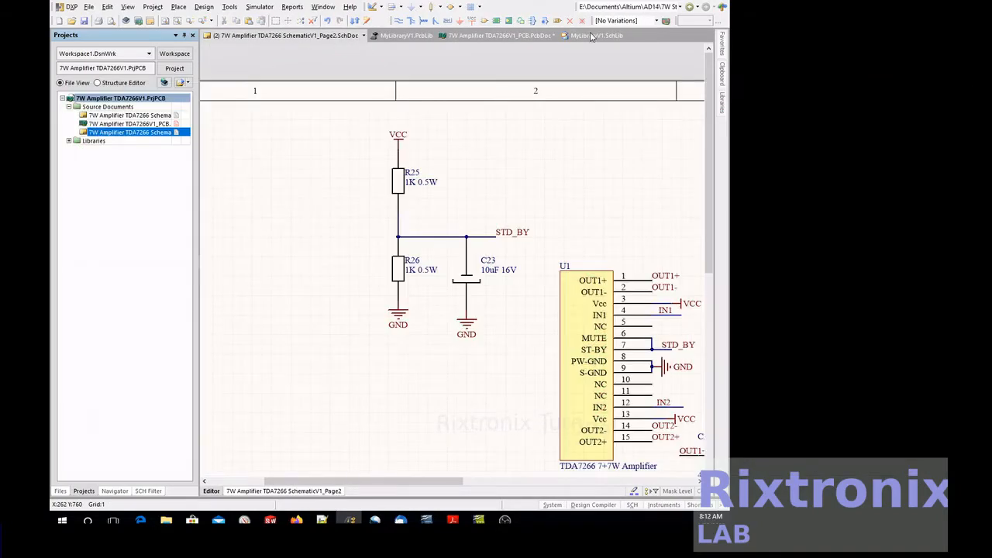
click(526, 38)
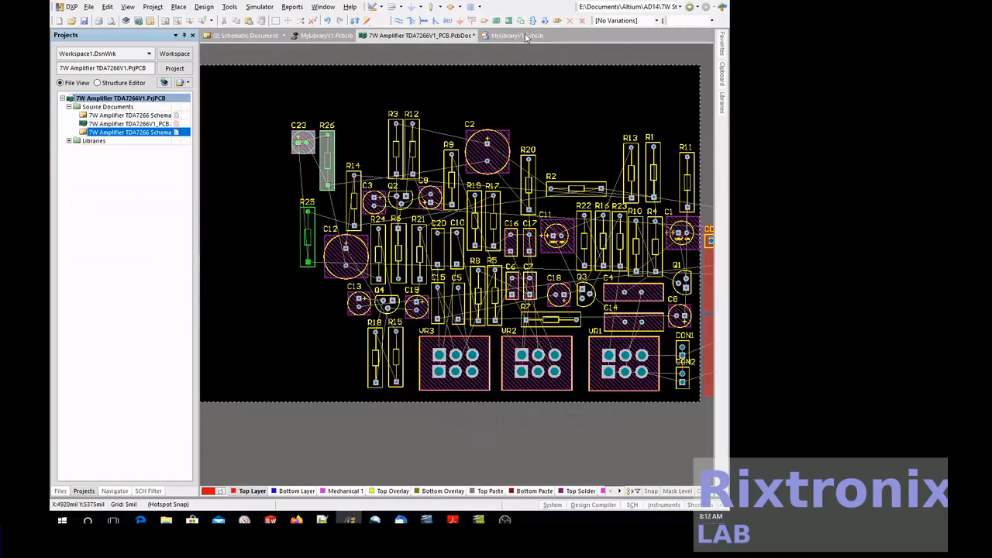
drag(308, 236, 302, 200)
click(340, 162)
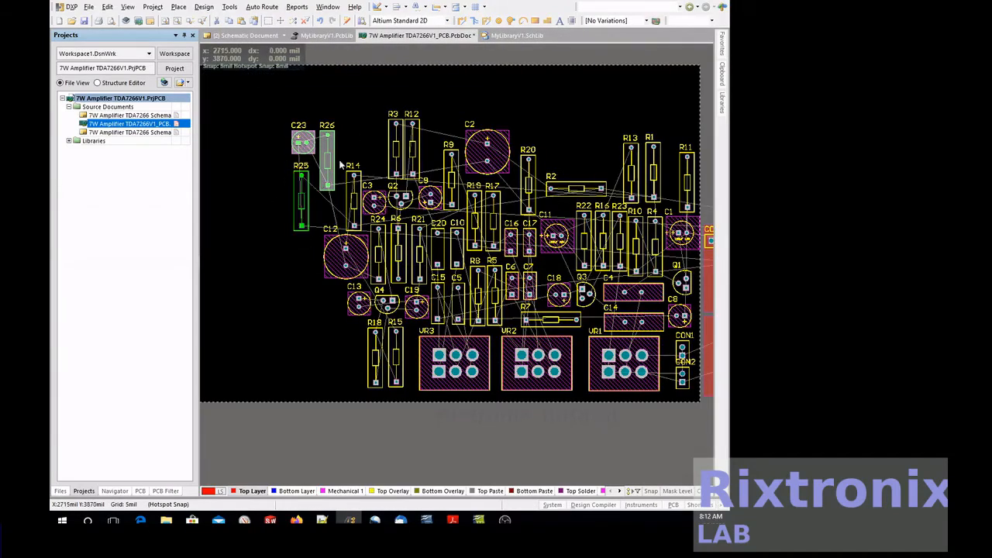
drag(334, 162, 301, 273)
drag(302, 142, 329, 306)
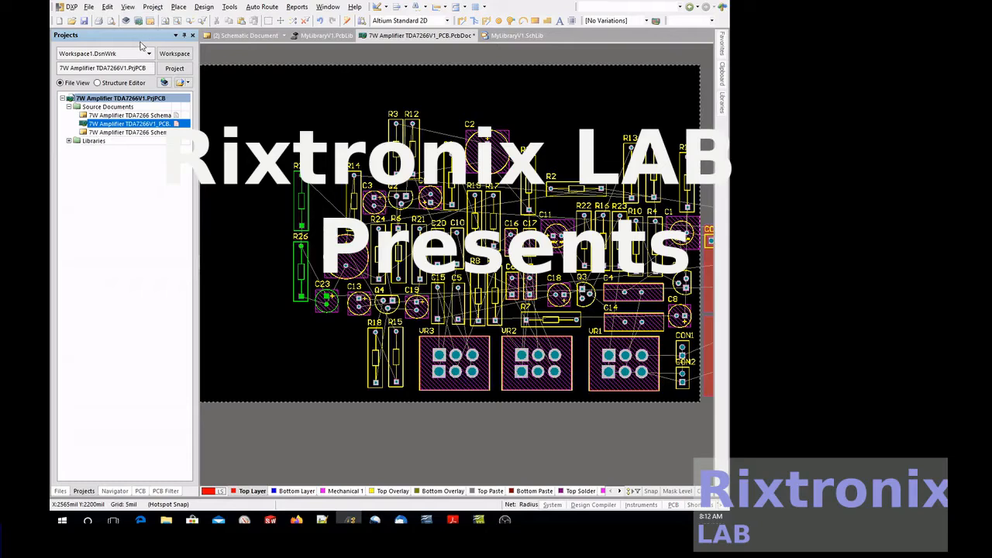
click(85, 21)
Step: Consult schematic page 2 and move amplifier chip U1 from the unplaced components onto the board's left edge area, beside R26
click(232, 36)
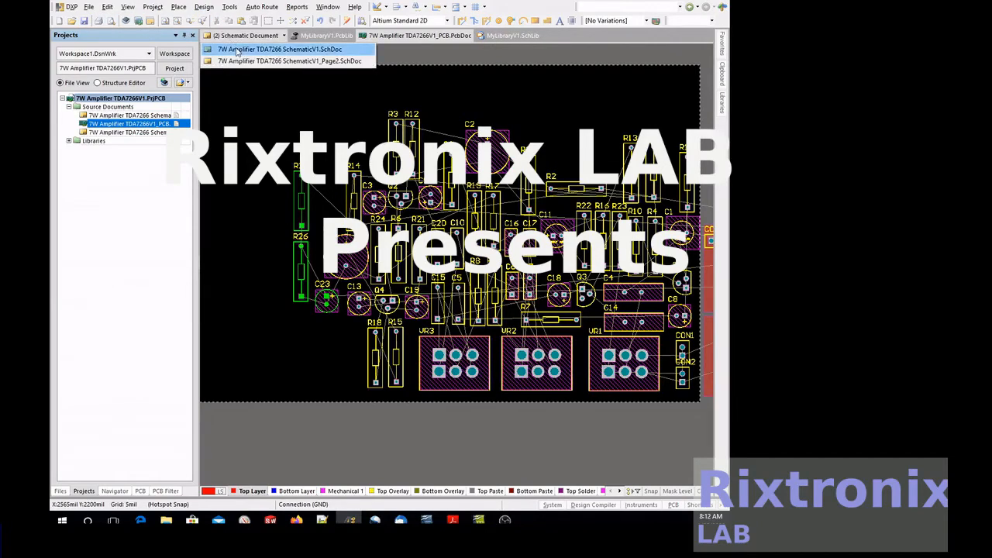
click(239, 61)
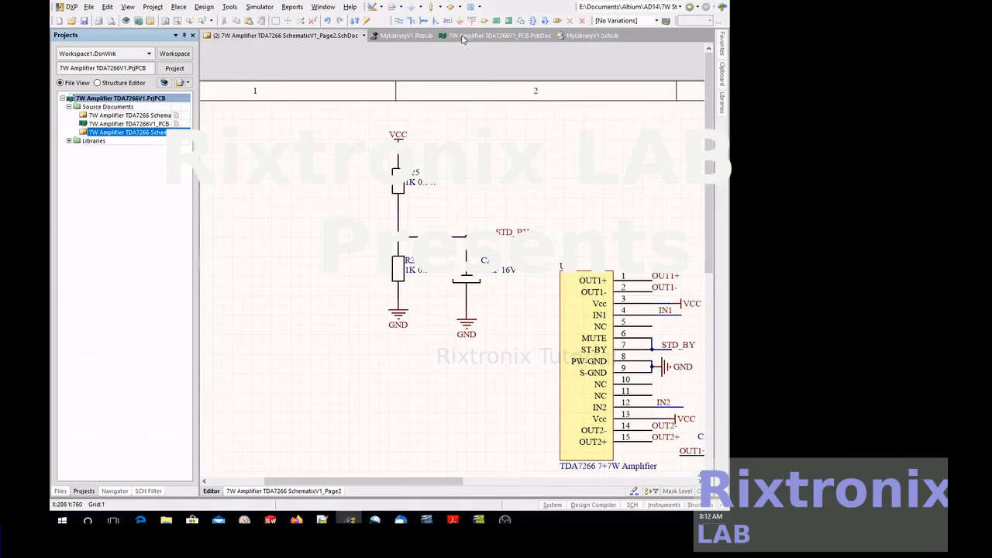
click(457, 35)
right_drag(597, 102, 272, 95)
drag(636, 285, 295, 260)
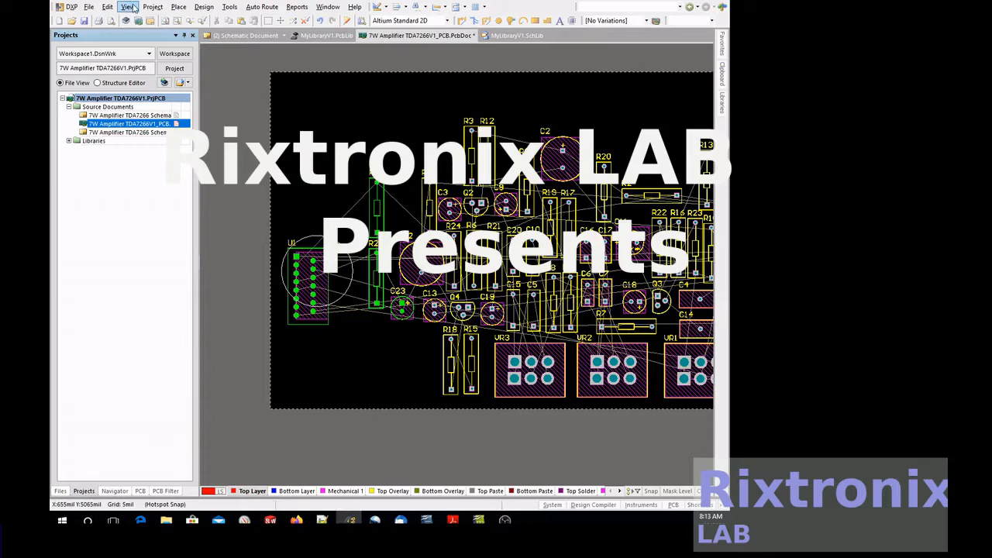
Step: Show the PCB in 3D layout mode and fit the board in the view to inspect U1's orientation
click(128, 7)
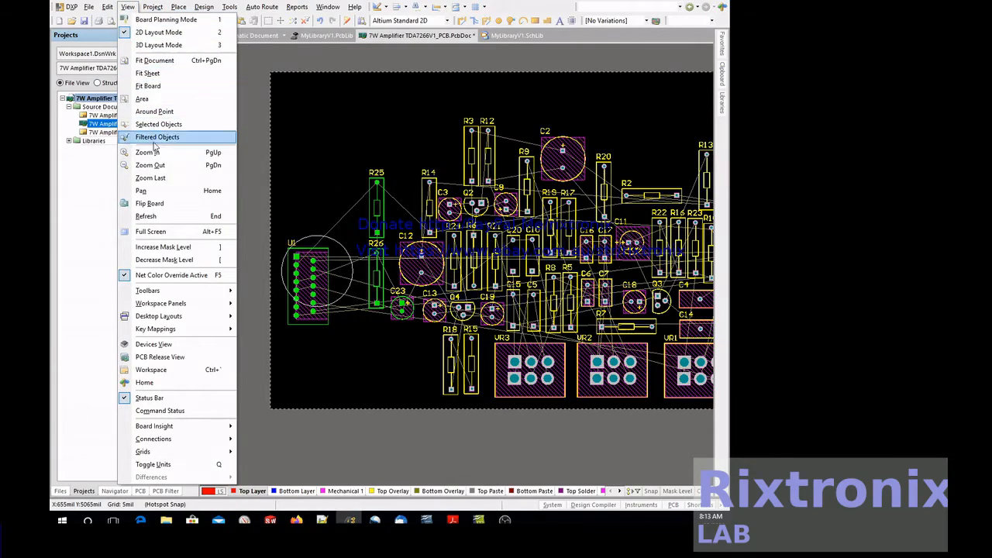
click(167, 45)
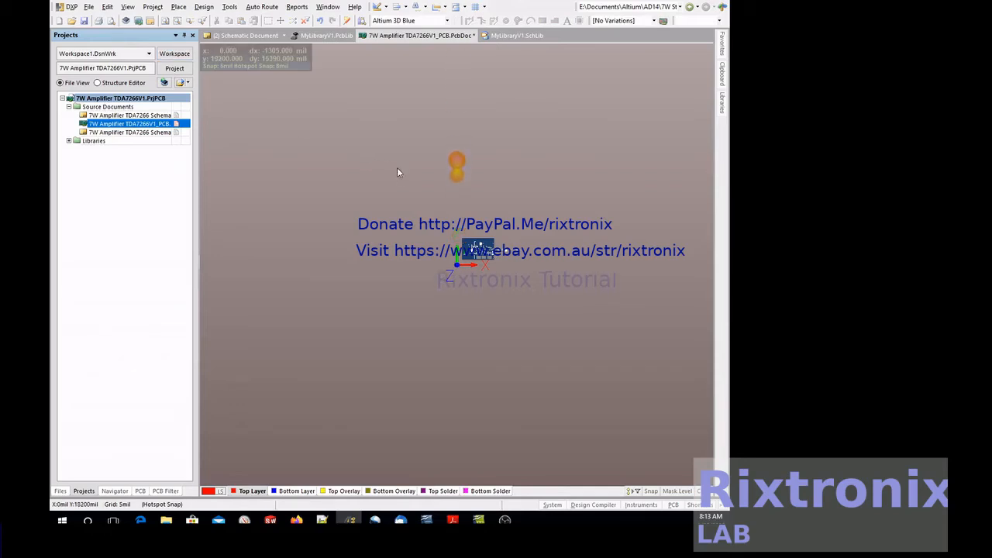
scroll(397, 168, up, 4)
scroll(397, 168, down, 3)
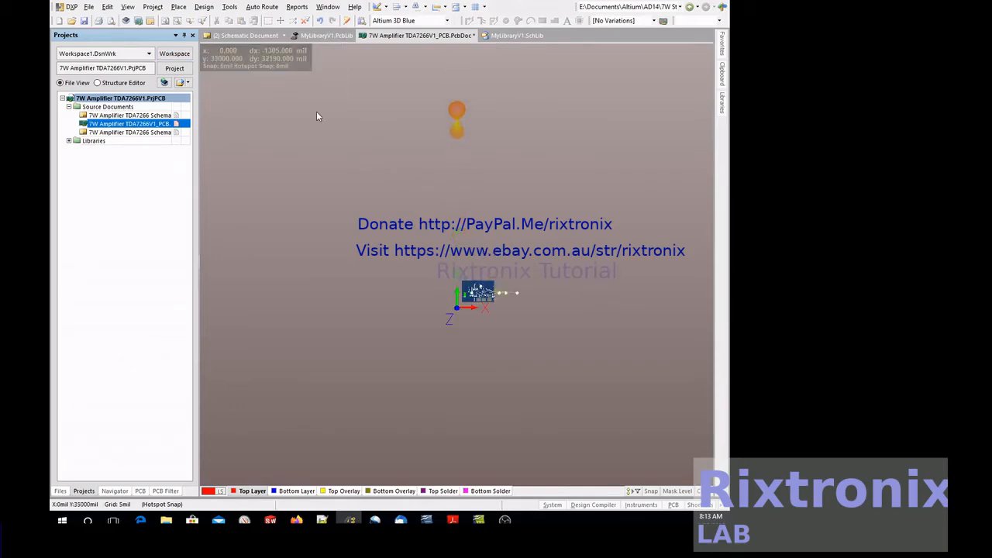
click(130, 9)
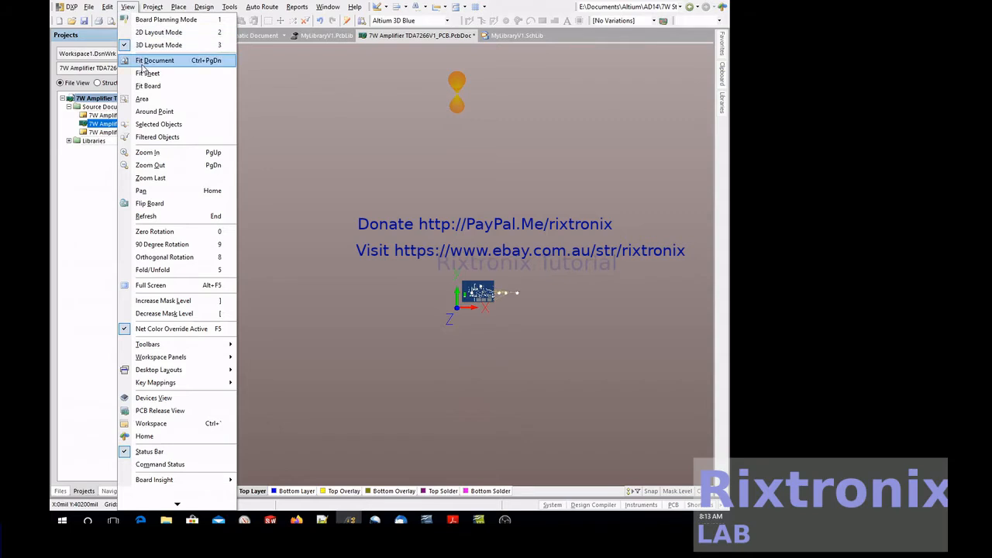
click(149, 85)
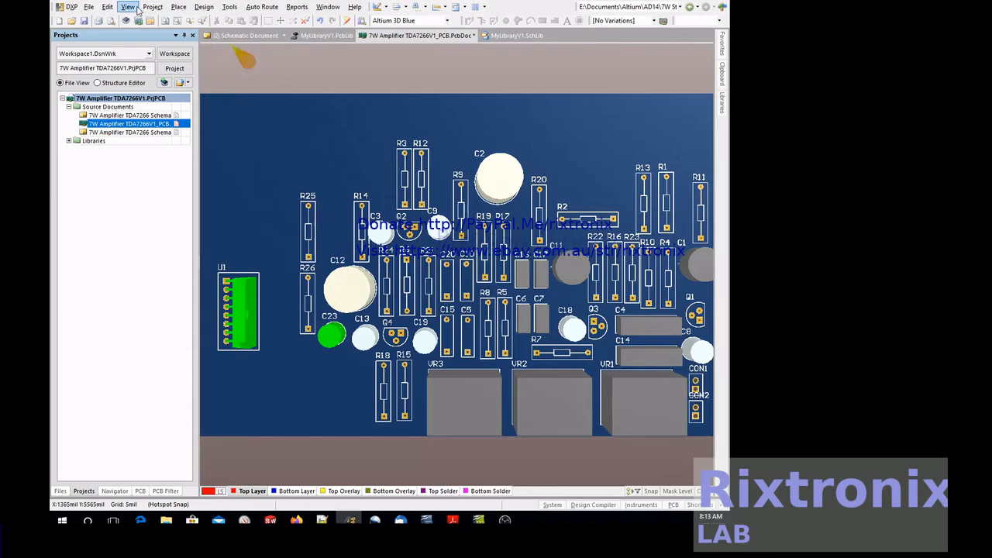
Step: Return to 2D layout mode, rotate U1 by 180 degrees and place it against the board's left edge
key(2)
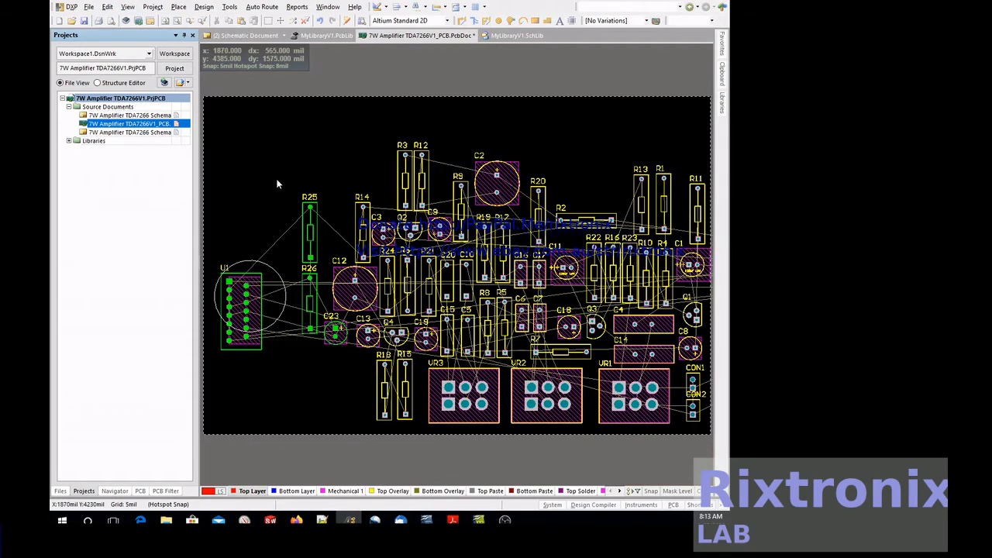
click(253, 293)
drag(252, 293, 242, 317)
key(space)
key(space)
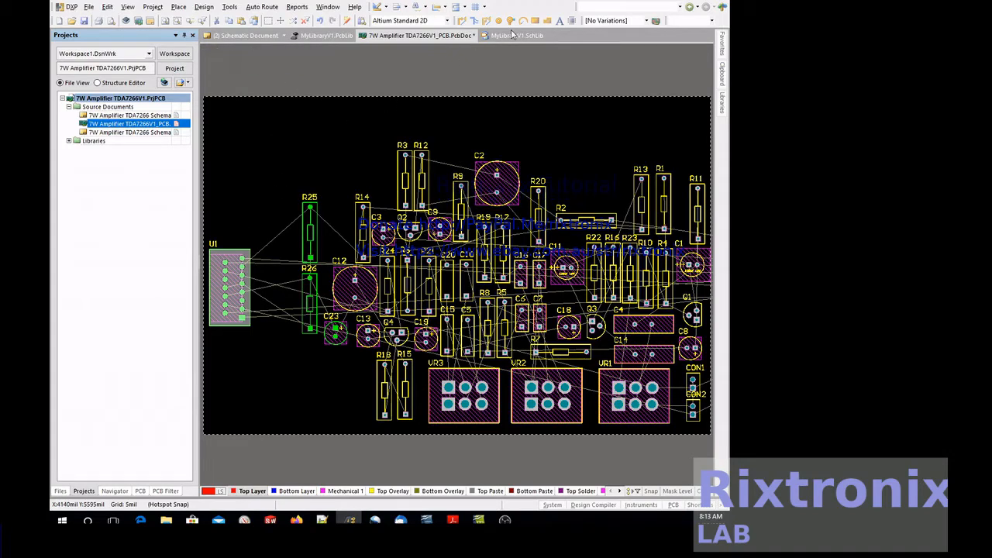
Step: Consult schematic page 2 and move supply capacitors C22 and C21 from the unplaced components onto the board, just above U1
mouse_move(268, 39)
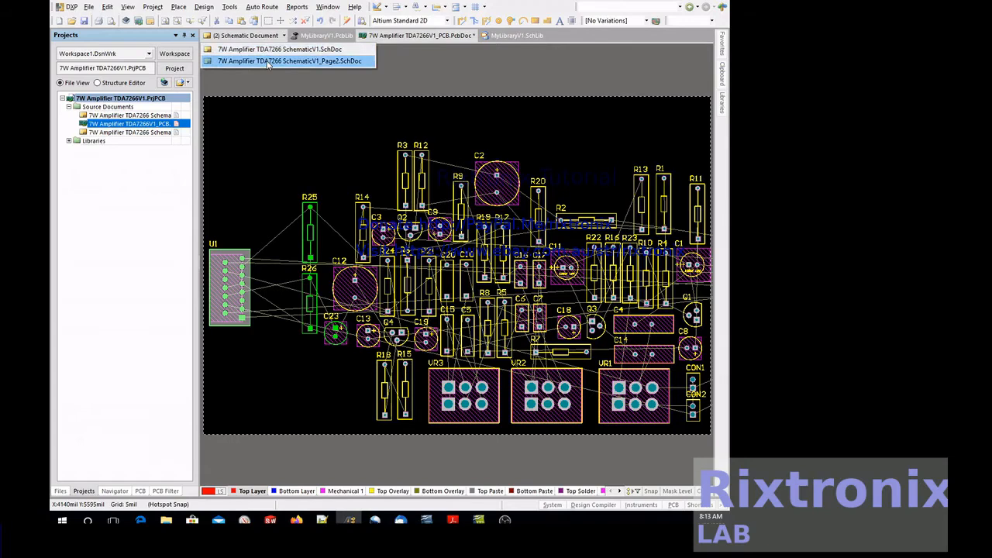
click(271, 62)
right_drag(607, 195, 385, 124)
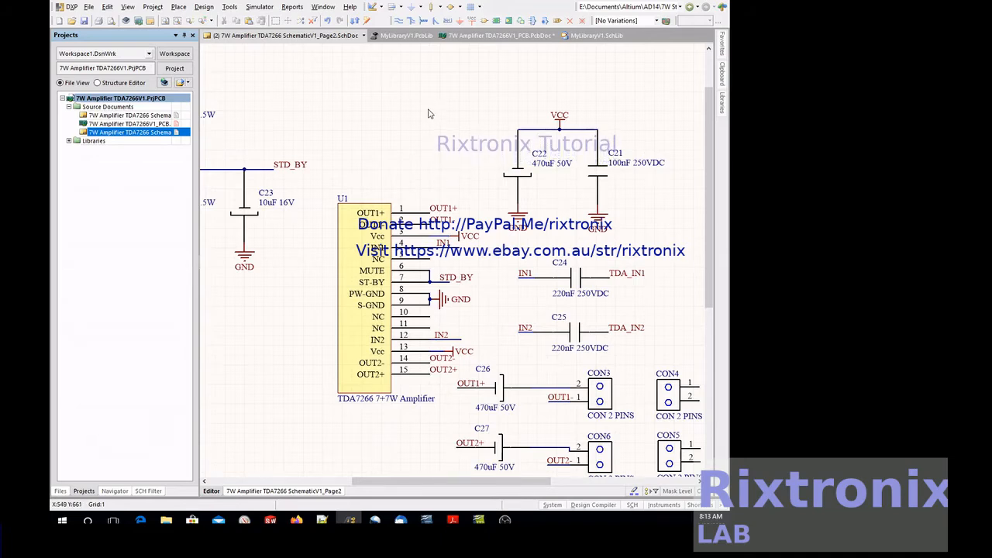
click(488, 37)
right_drag(633, 134, 230, 127)
right_drag(558, 195, 396, 179)
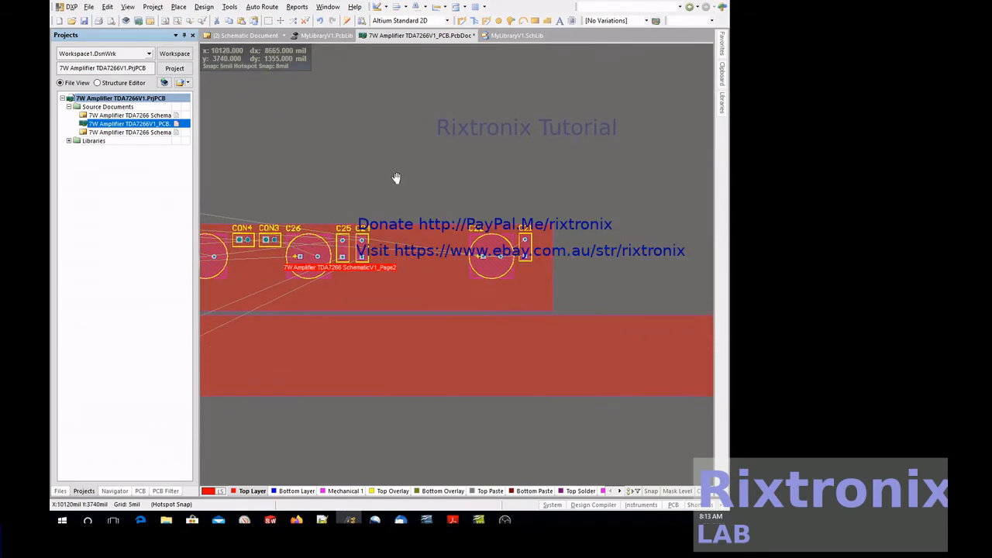
drag(414, 192, 557, 298)
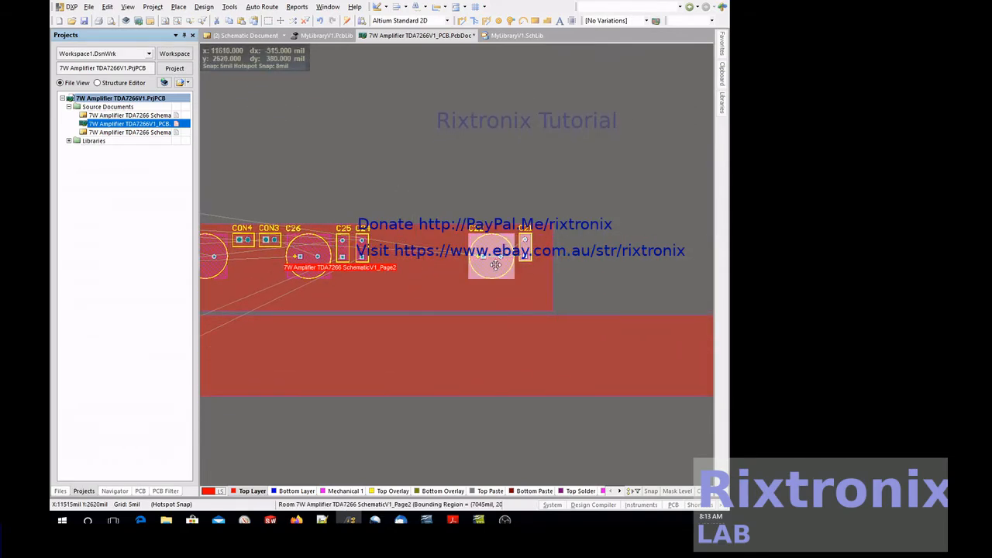
drag(465, 265, 329, 197)
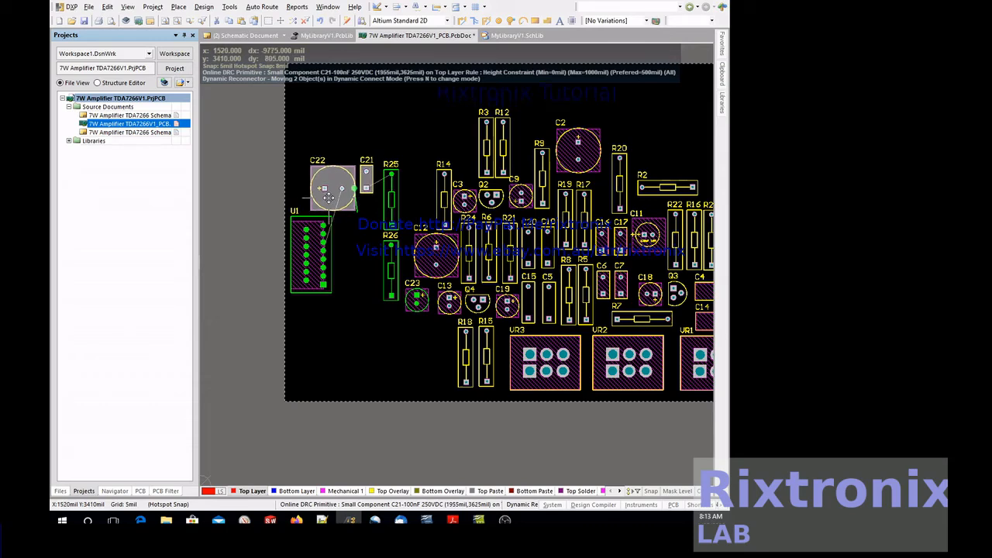
drag(328, 197, 330, 198)
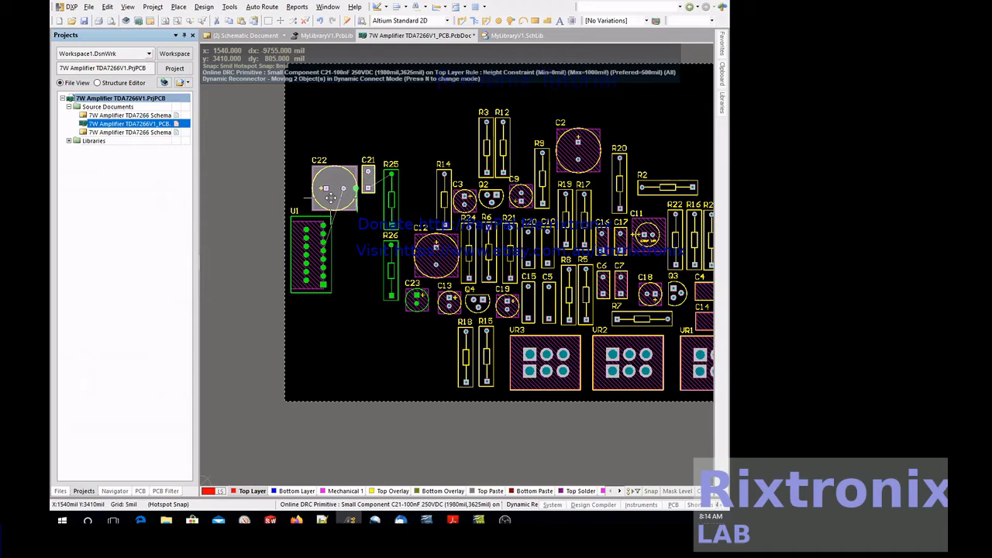
drag(331, 198, 331, 198)
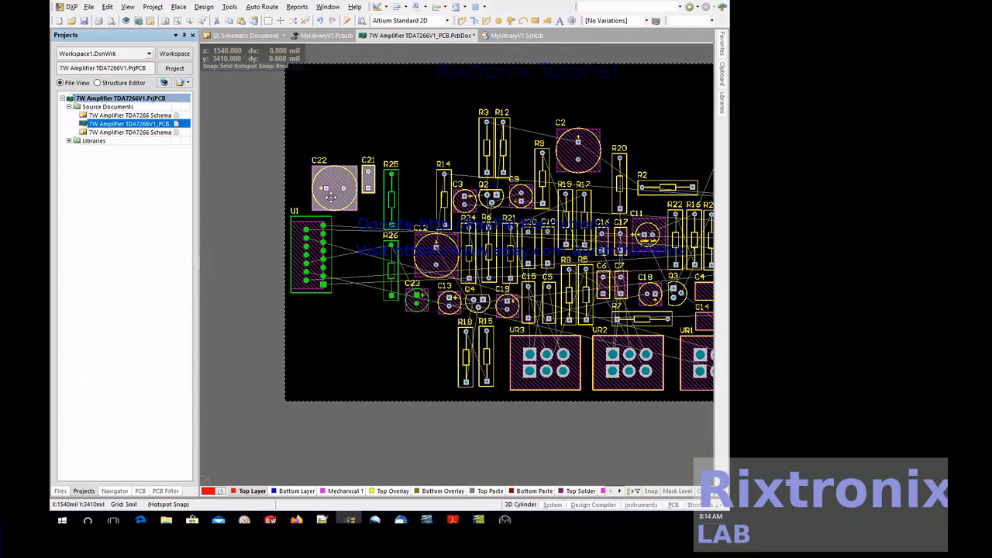
Step: Consult schematic page 2 and move input capacitors C24 and C25 together from the unplaced components to between U1 and R26
click(237, 37)
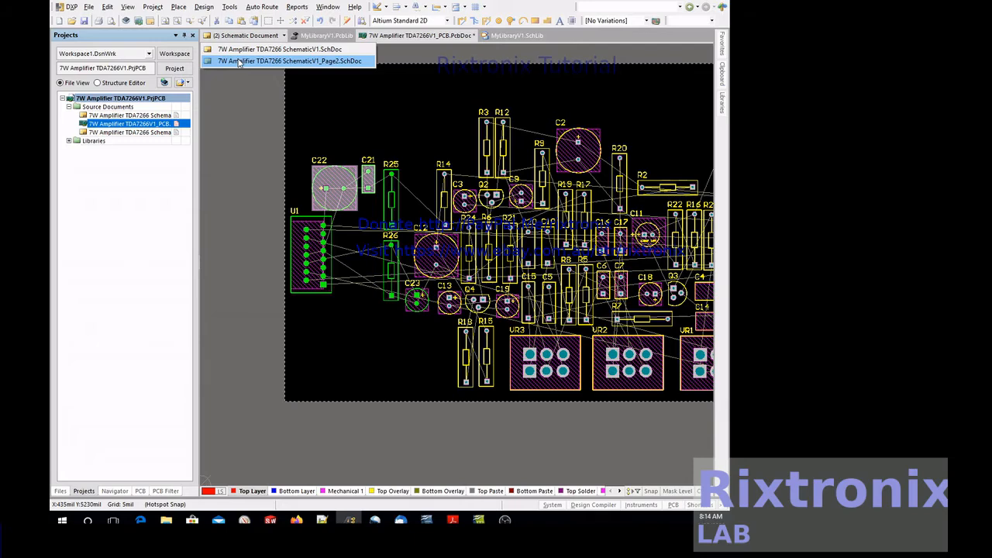
click(241, 61)
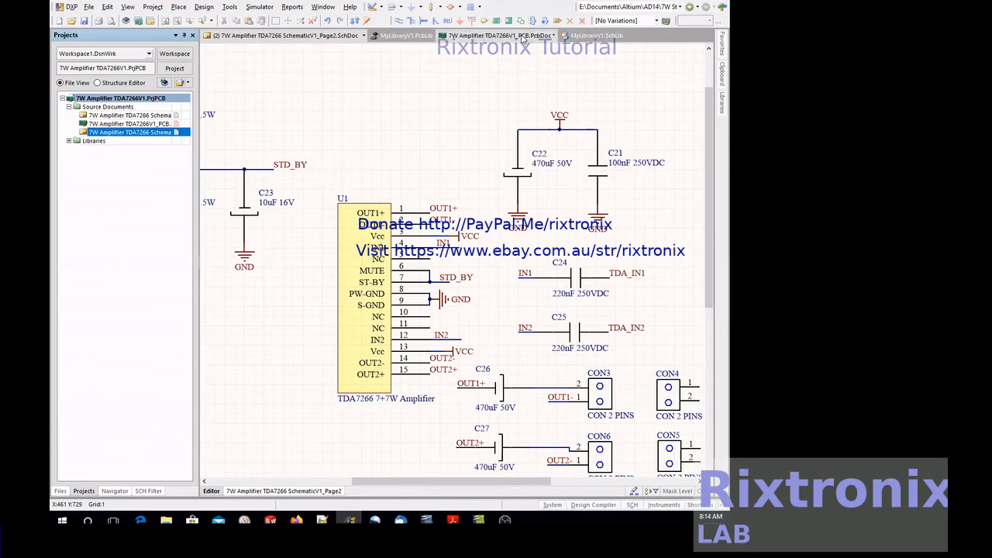
click(550, 37)
right_drag(578, 109, 71, 142)
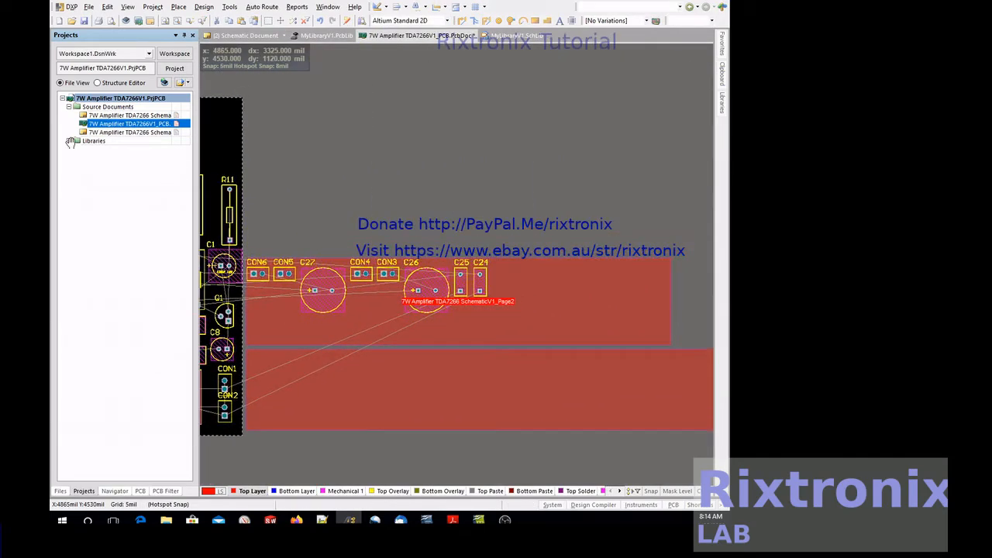
drag(548, 201, 449, 321)
drag(463, 289, 344, 277)
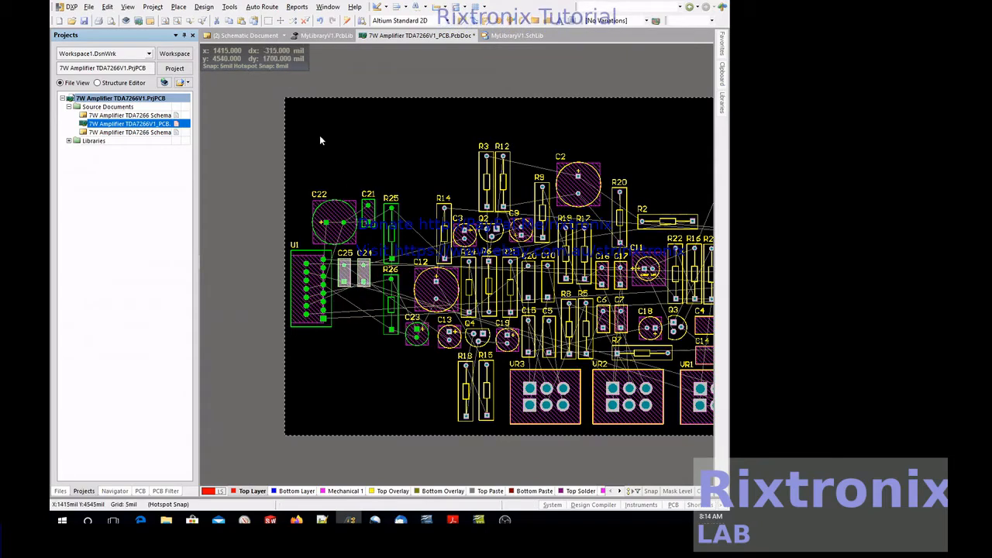
Step: Check schematic page 2 and move the remaining unplaced parts C26, C27 and CON3 to CON6 as a group to below U1
mouse_move(267, 38)
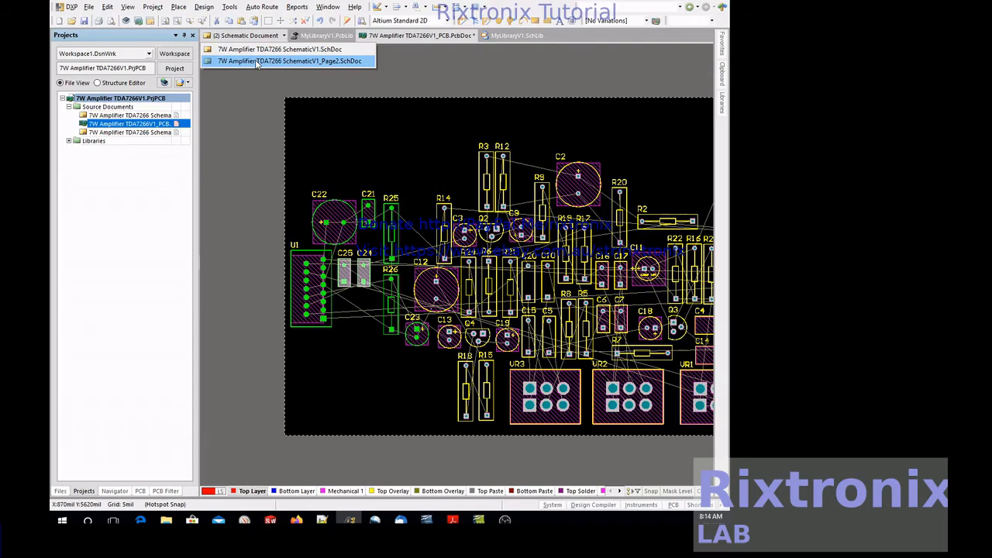
click(255, 60)
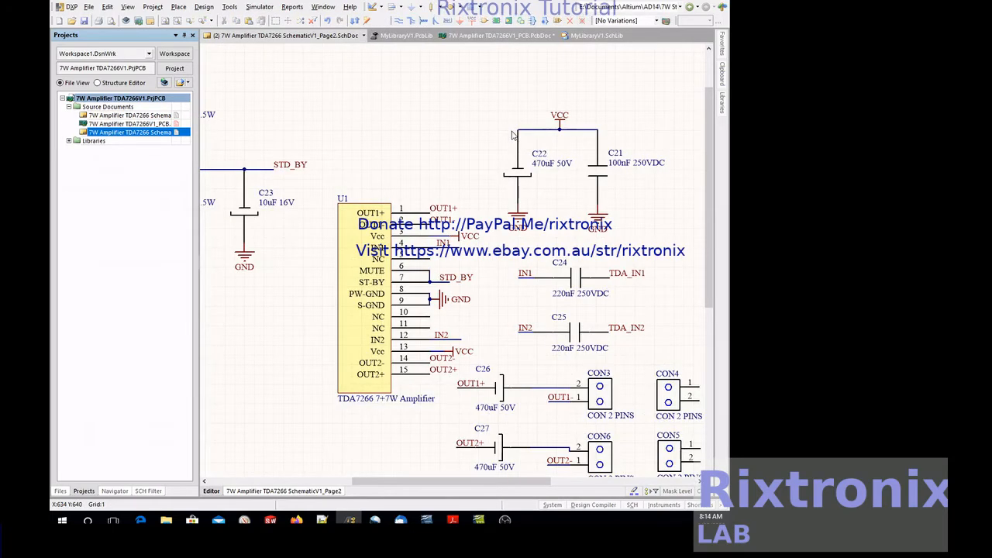
click(485, 39)
right_drag(116, 135, 114, 136)
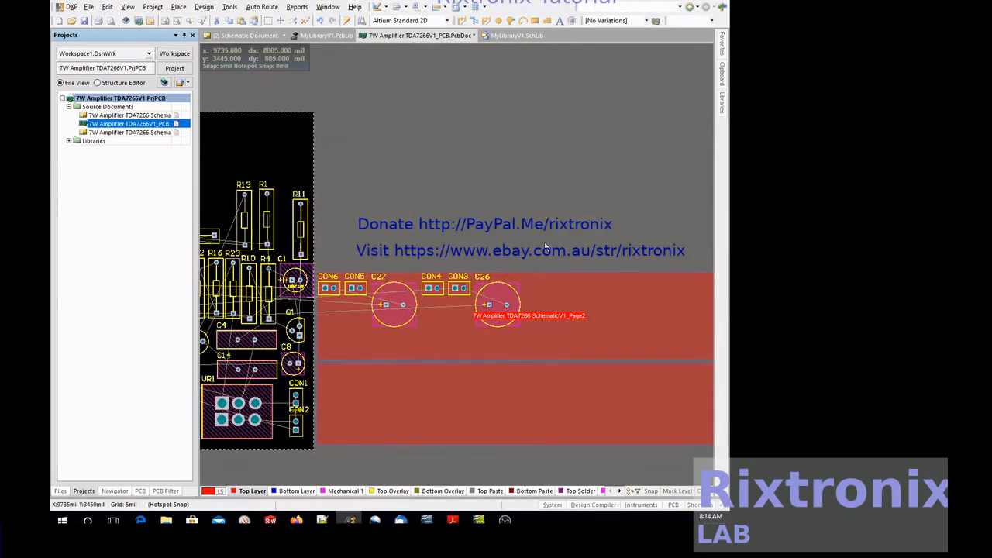
drag(553, 244, 440, 259)
drag(305, 340, 322, 356)
drag(395, 323, 313, 417)
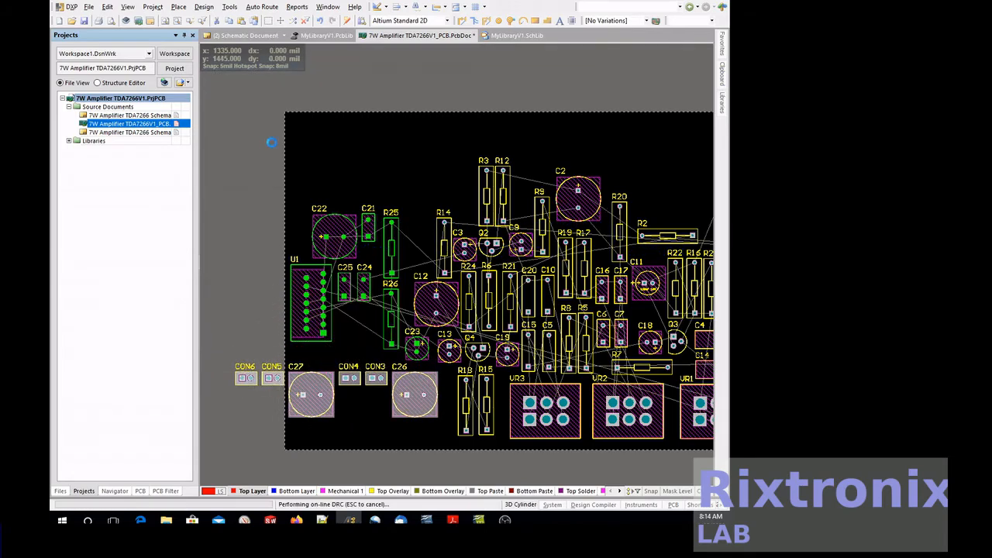
Step: Check the output circuit on schematic page 2, then place connectors CON3 and CON4 side by side along the board's lower edge
mouse_move(267, 42)
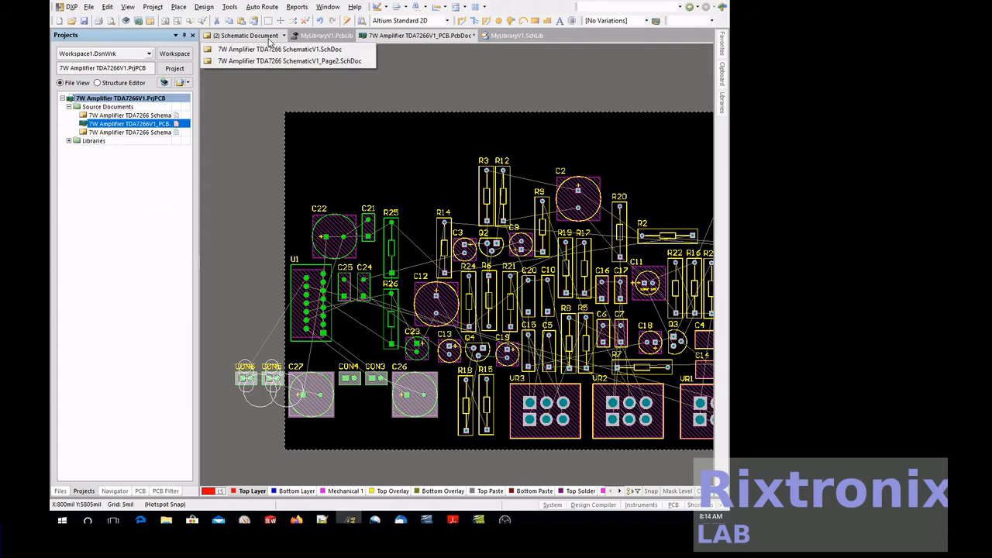
click(267, 62)
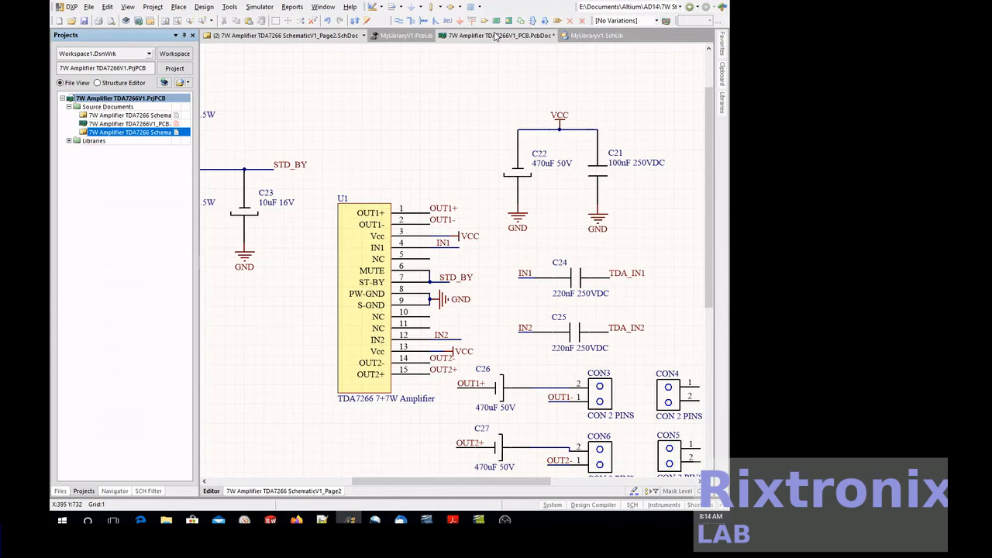
click(494, 37)
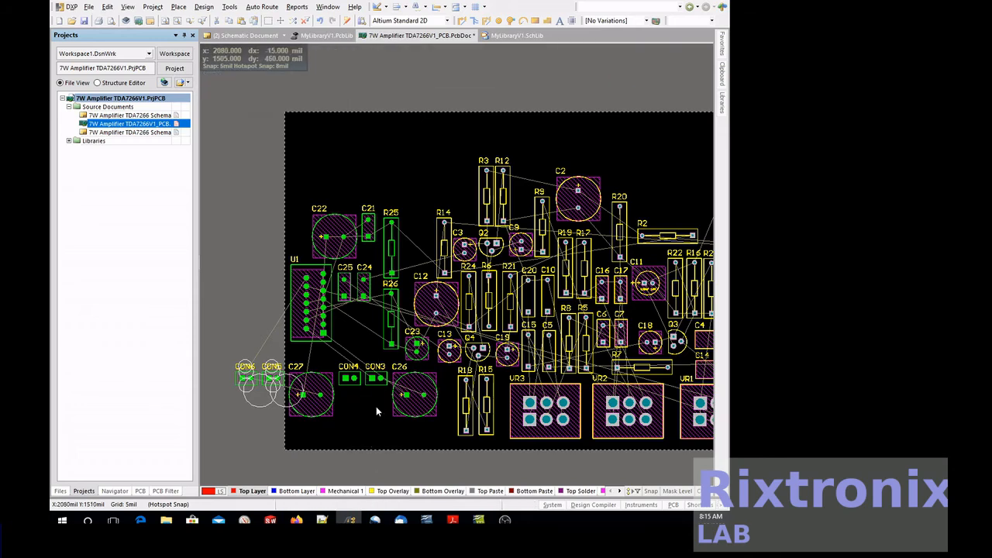
drag(374, 376, 365, 417)
drag(377, 382, 369, 434)
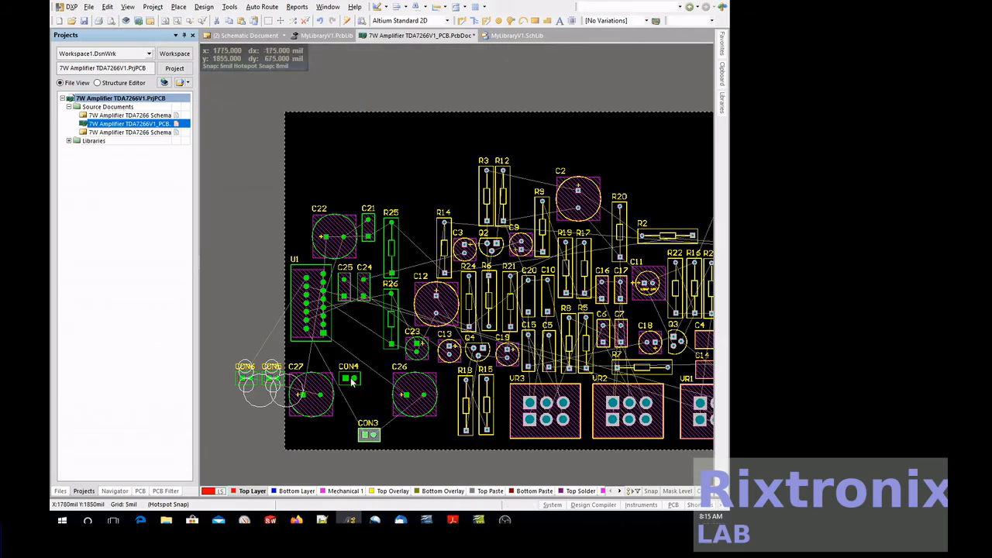
drag(351, 380, 343, 438)
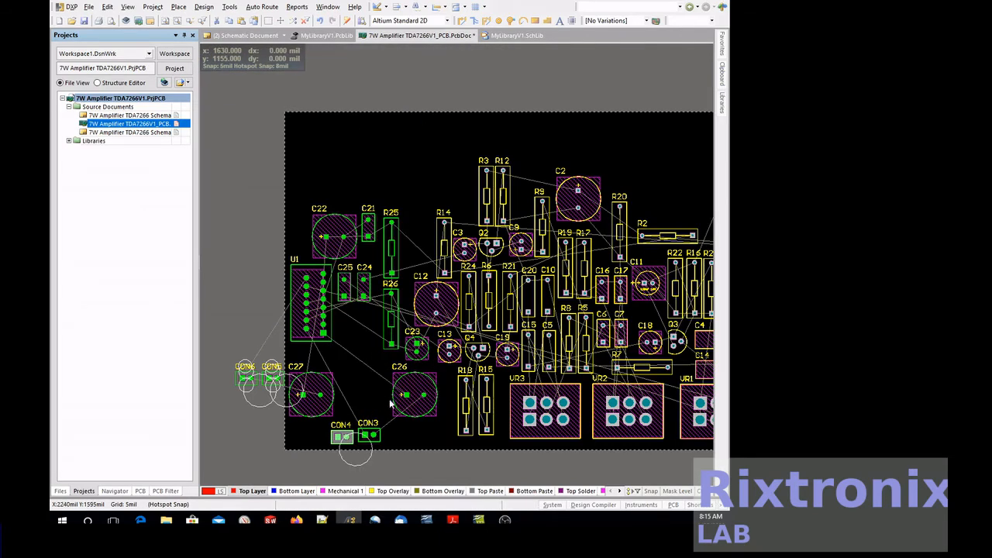
Step: Turn C26 and C27 upright with their positive pads on top, stack C26 above C27 beside U1's lower end, and save the PCB
click(407, 396)
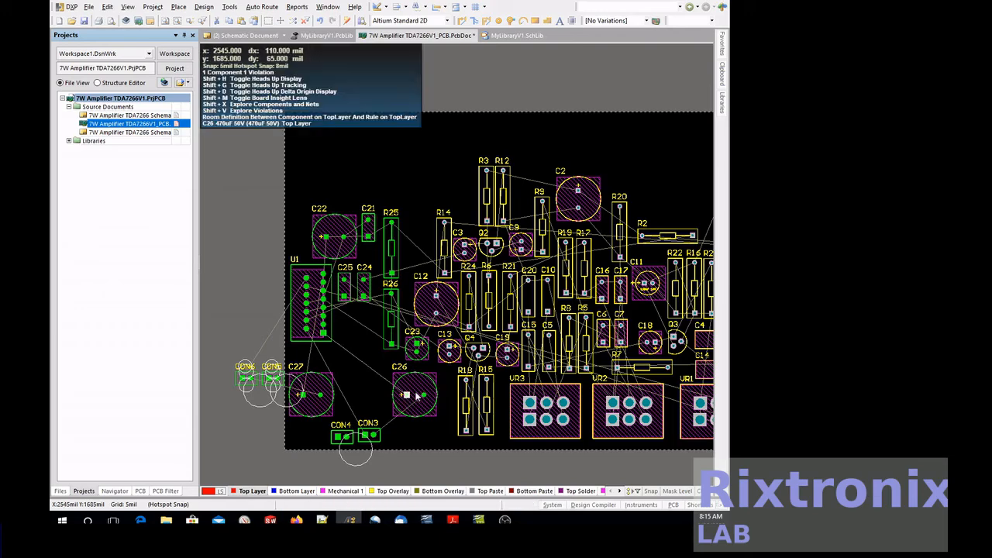
click(413, 391)
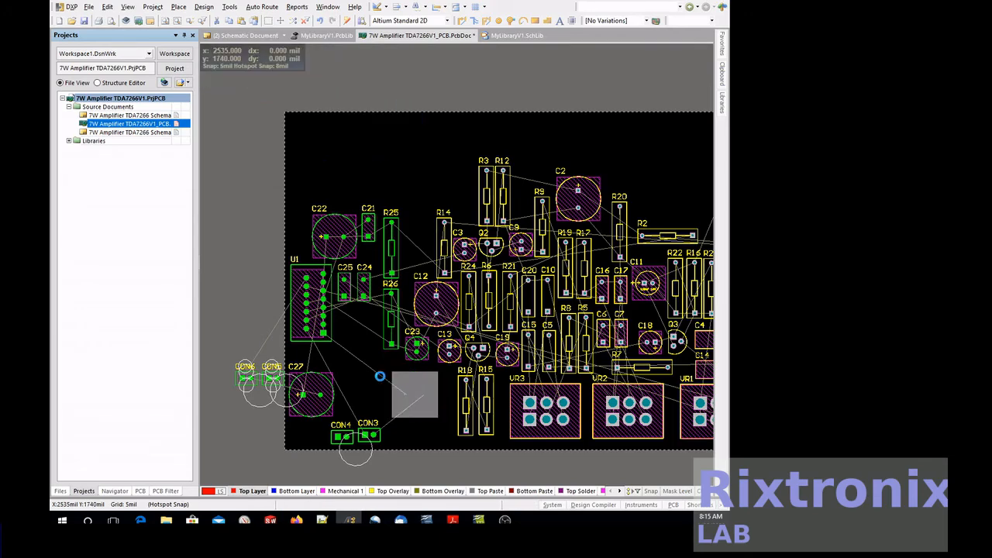
double_click(362, 369)
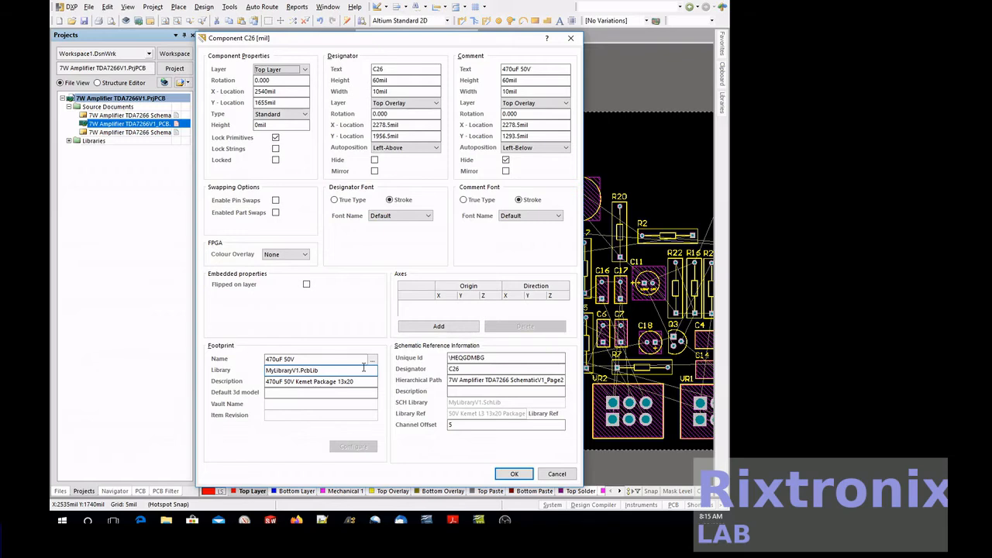
key(Return)
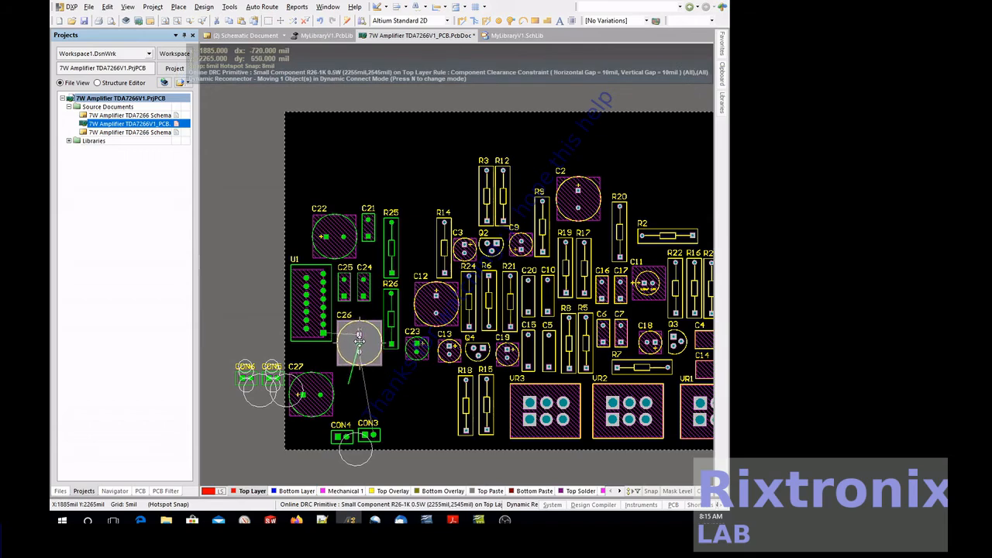
click(358, 334)
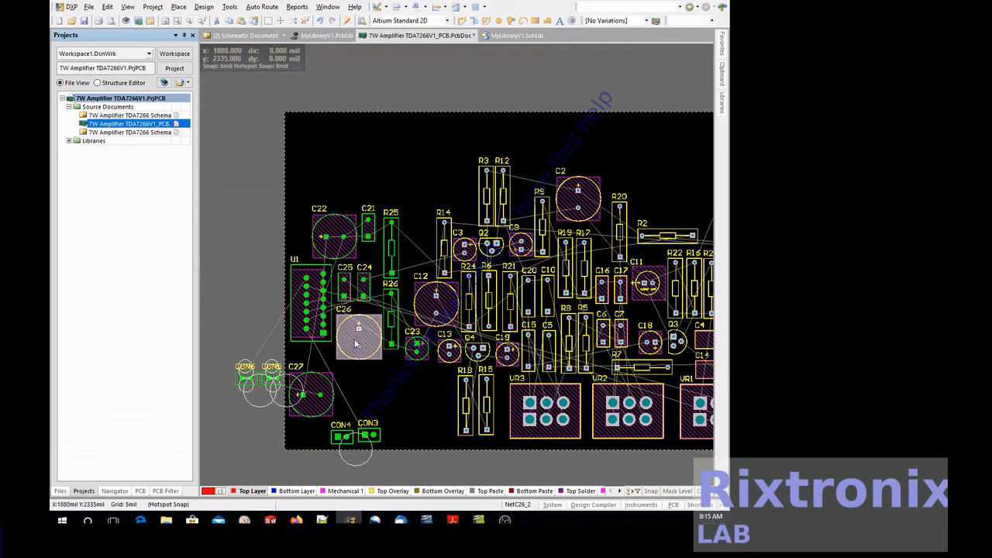
click(318, 392)
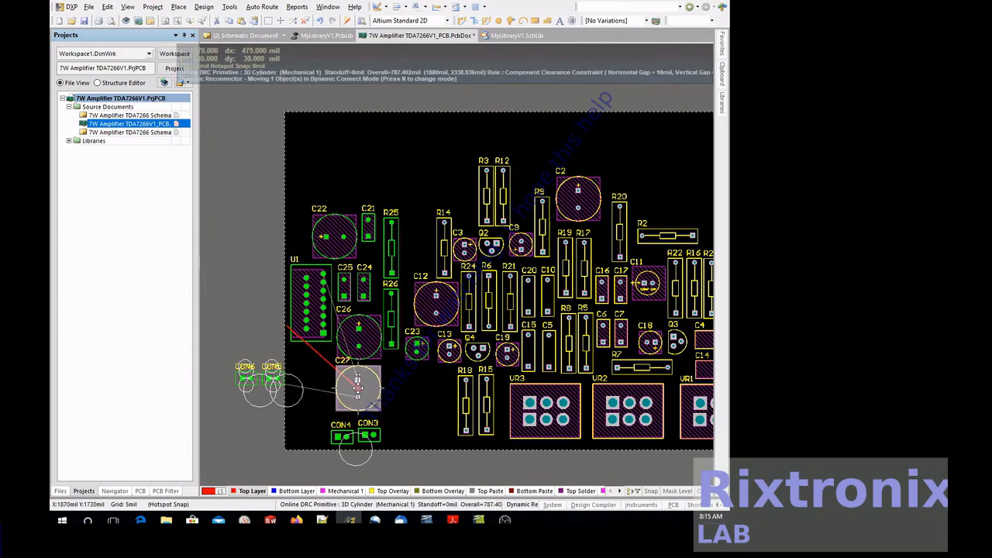
click(357, 387)
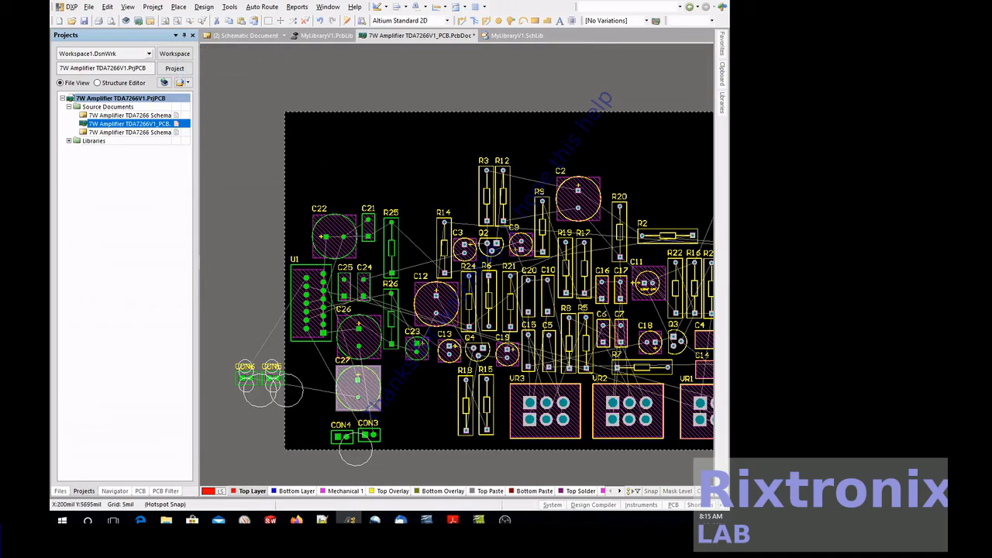
click(86, 21)
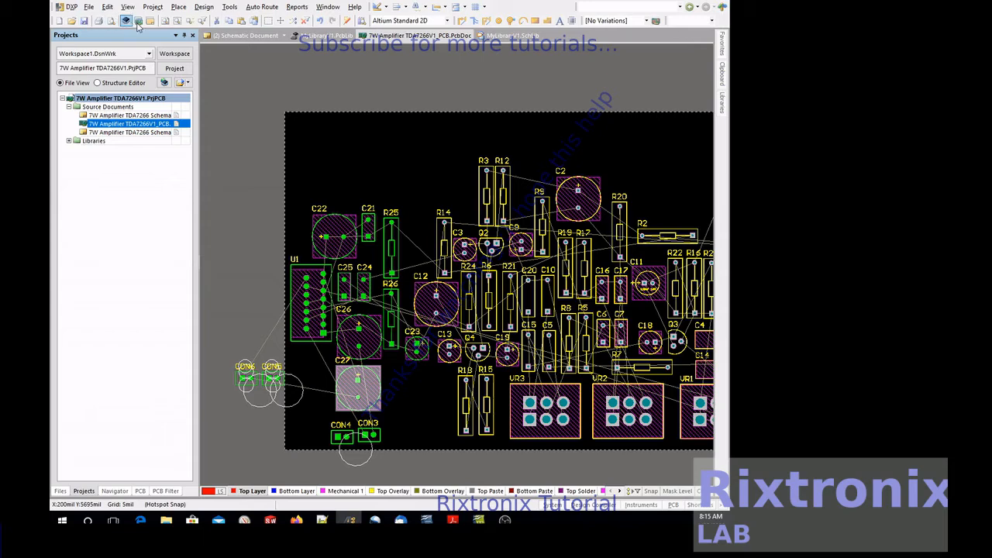
Step: Consult schematic page 2, delete connectors CON4 and CON5 from the board, put CON6 in CON4's place beside CON3, and save the PCB
click(230, 35)
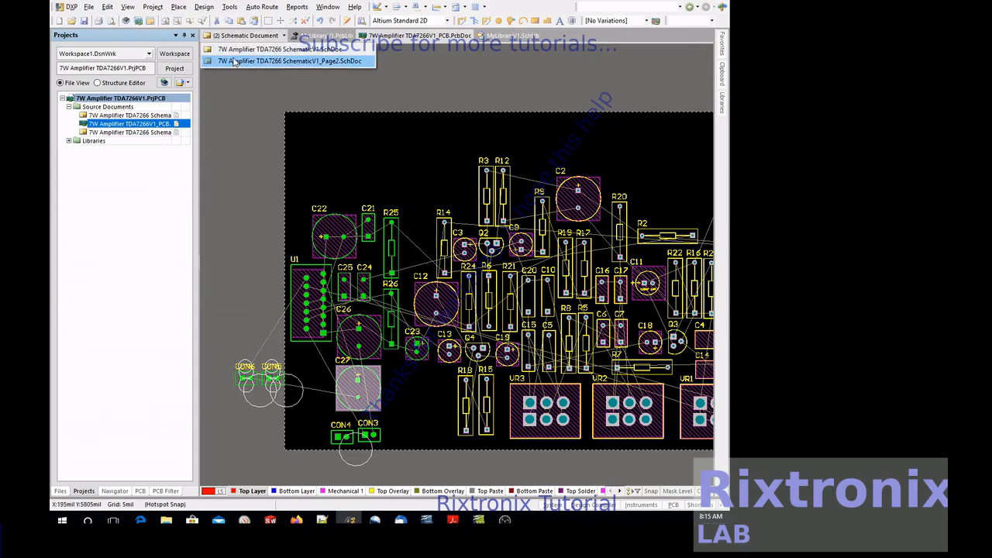
click(232, 59)
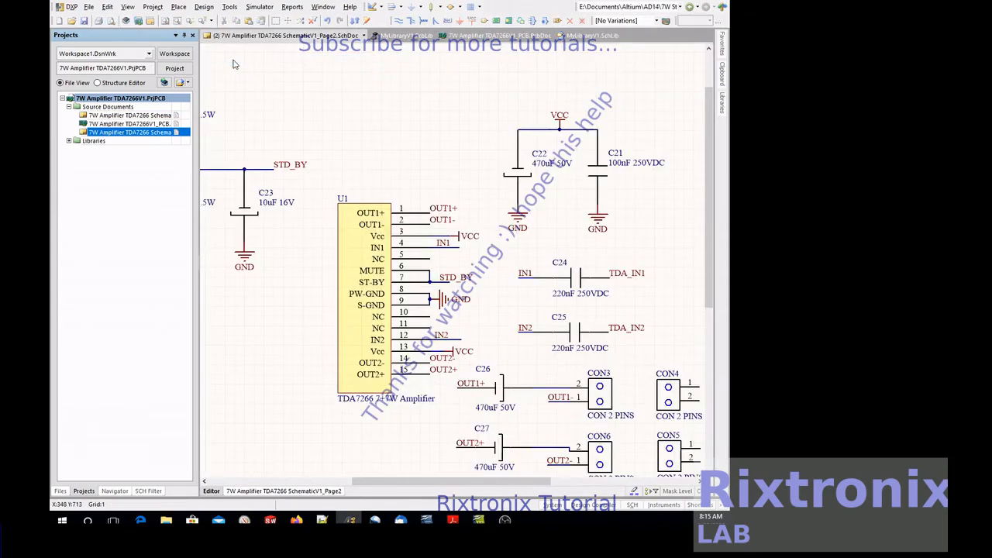
click(496, 36)
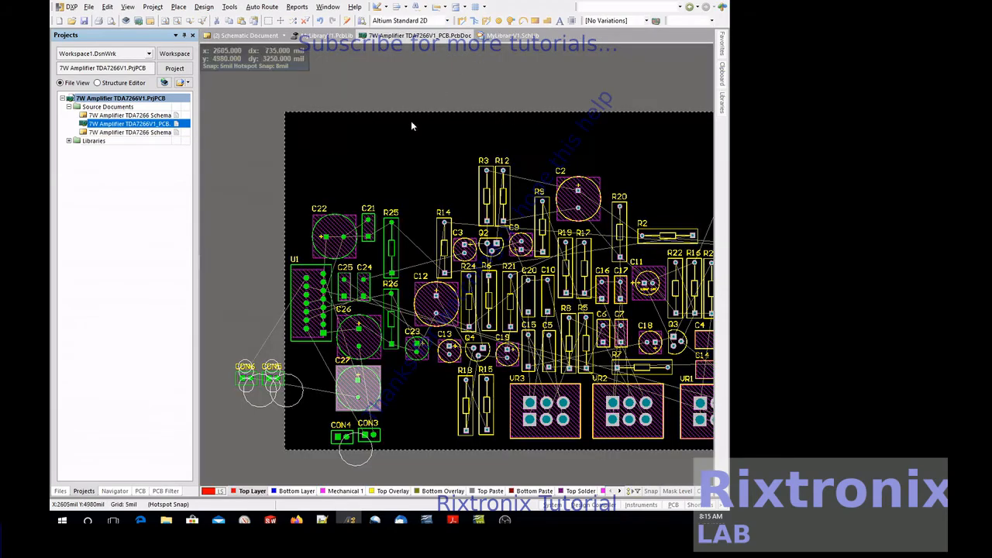
click(341, 436)
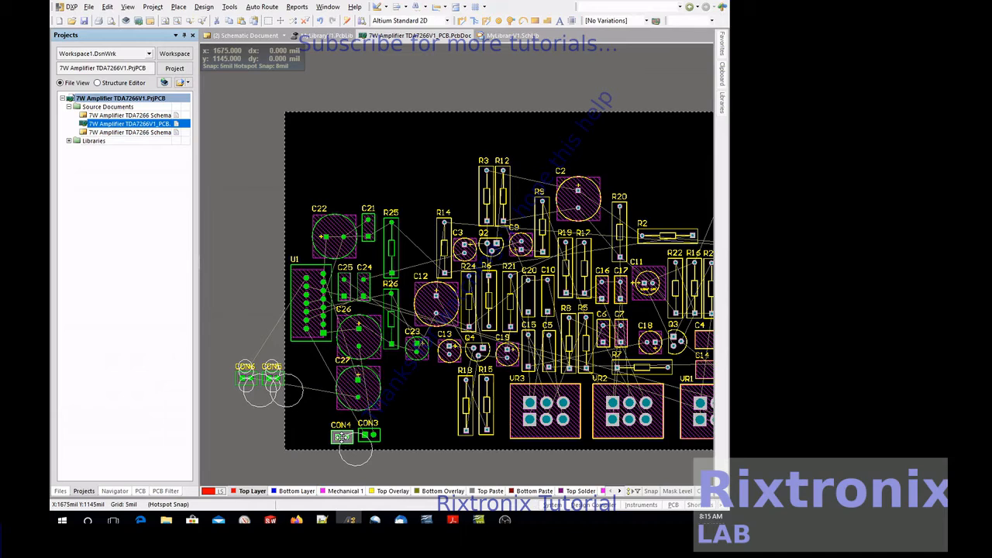
drag(341, 437, 275, 385)
click(275, 384)
key(Delete)
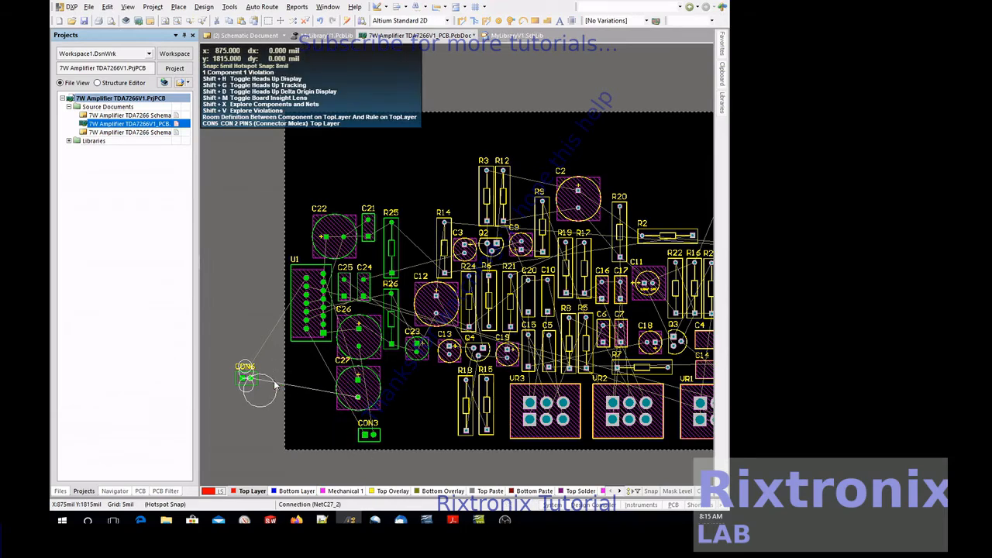
drag(245, 383, 341, 437)
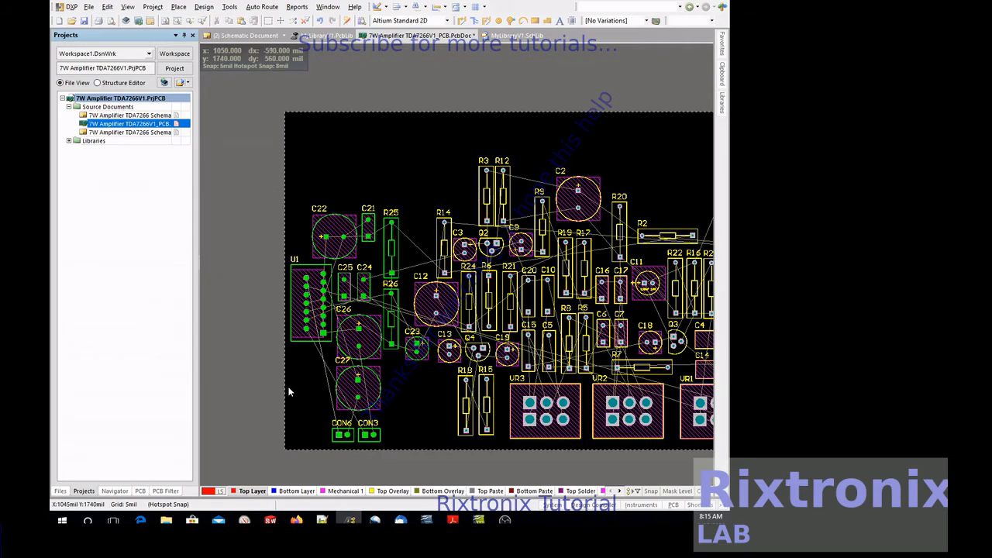
click(85, 20)
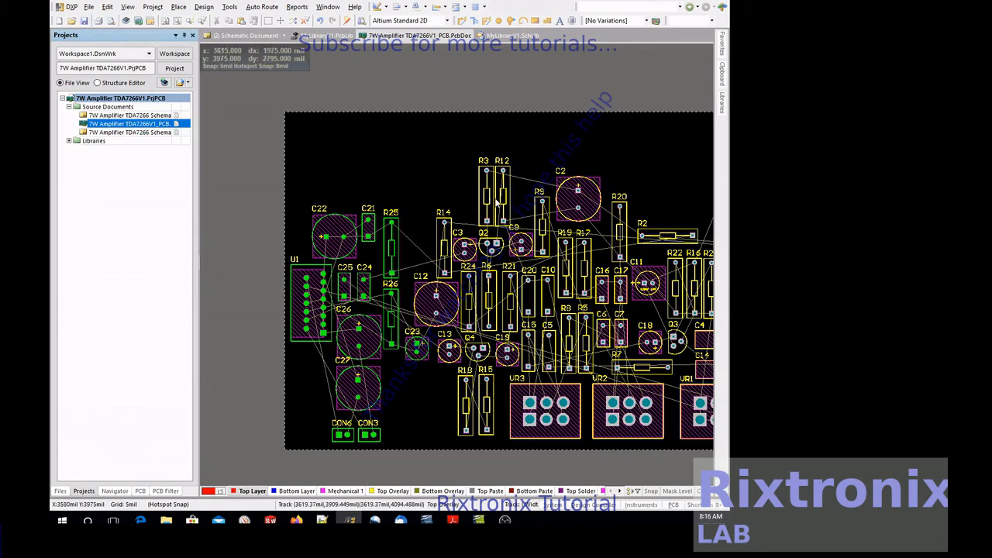
Step: Rotate resistors R3 and R12 to horizontal and stack them above transistor Q2, with R12 over R3
click(504, 198)
drag(504, 198, 491, 215)
key(space)
key(space)
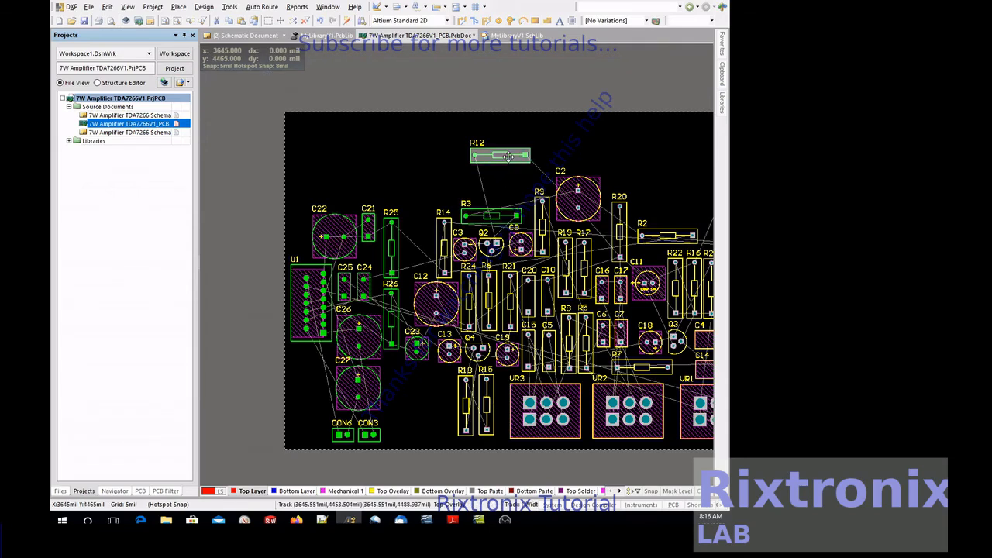
double_click(507, 157)
key(Escape)
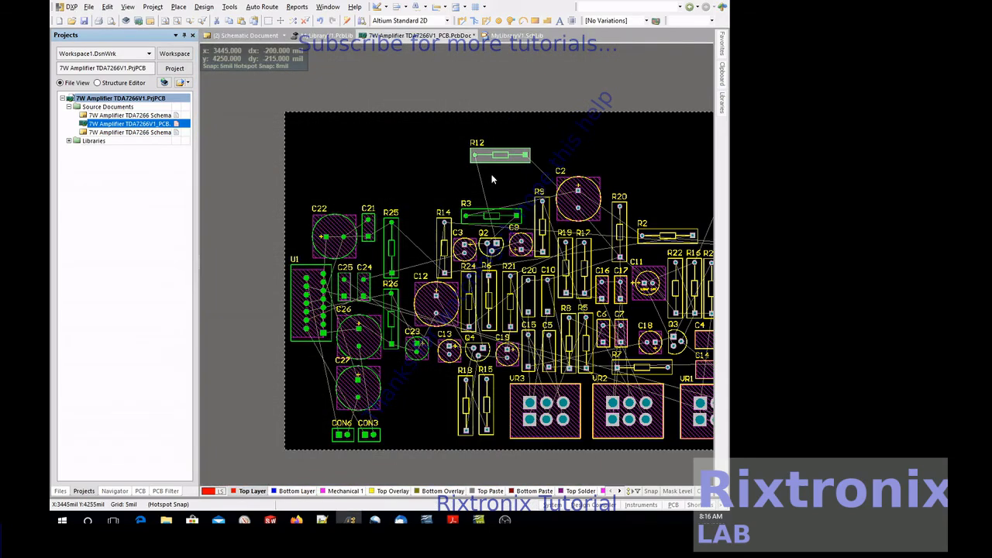
drag(504, 156, 491, 189)
scroll(474, 277, down, 2)
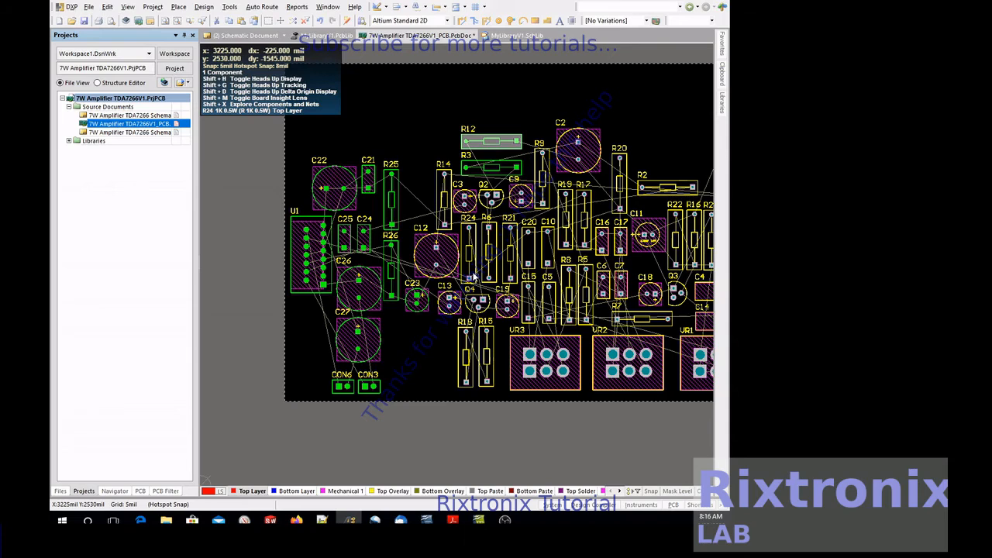